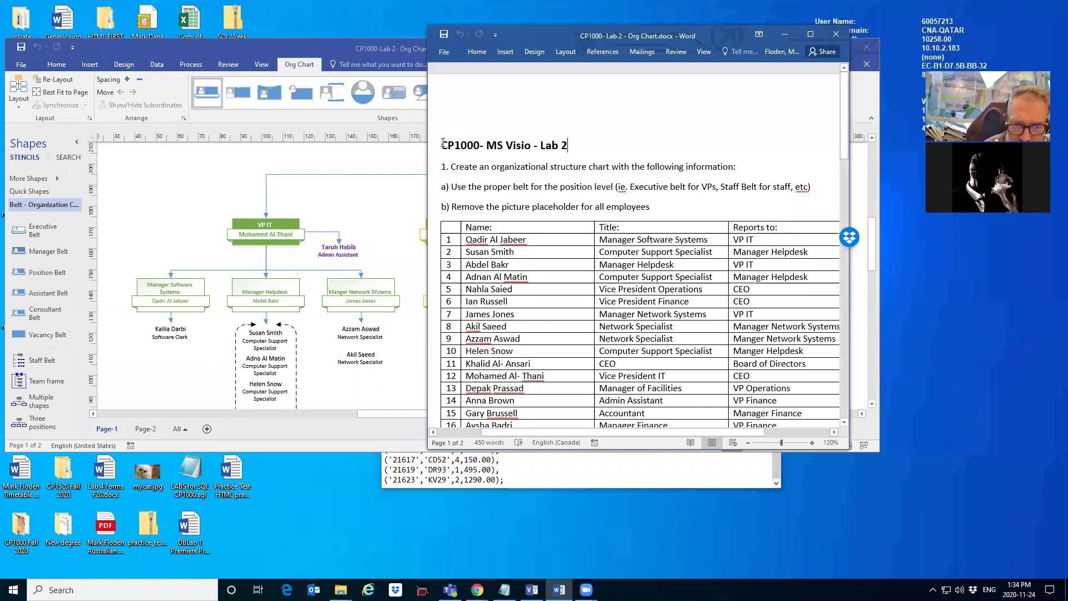
Select the Word title 'CP1000- MS Visio - Lab 2' and a table name, then switch to Visio
left_click_drag(443, 143, 573, 146)
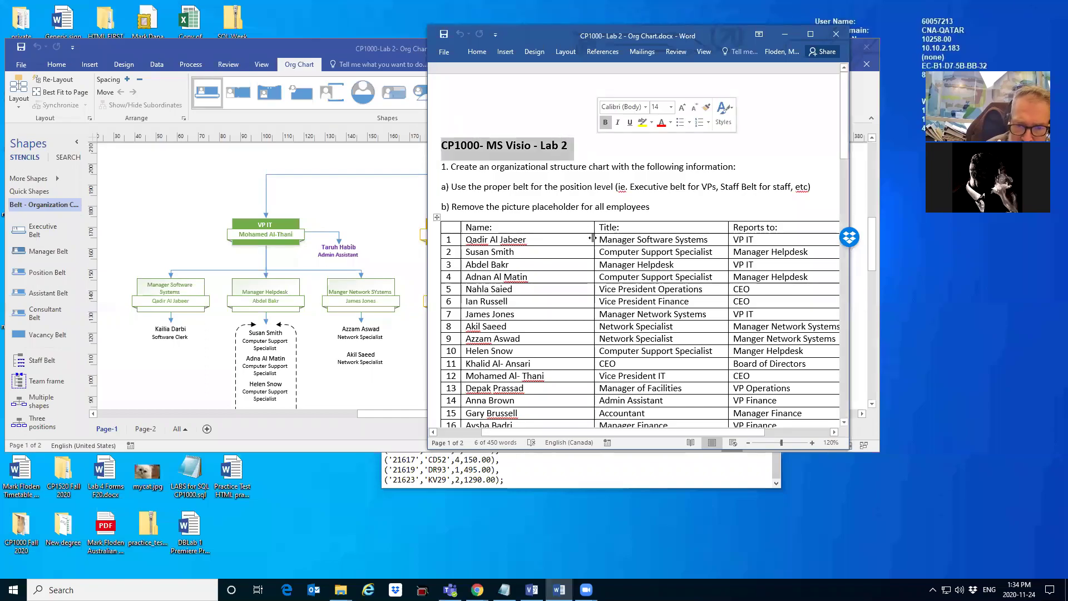
mouse_move(848, 110)
left_mouse_down()
mouse_move(855, 217)
mouse_move(859, 120)
left_mouse_up()
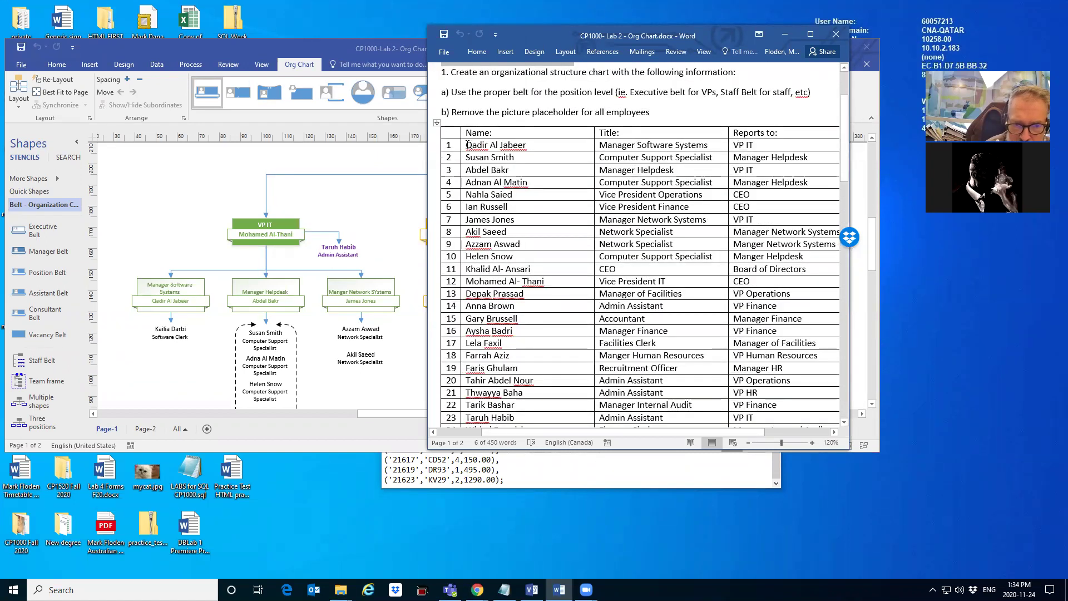
left_click_drag(478, 144, 530, 149)
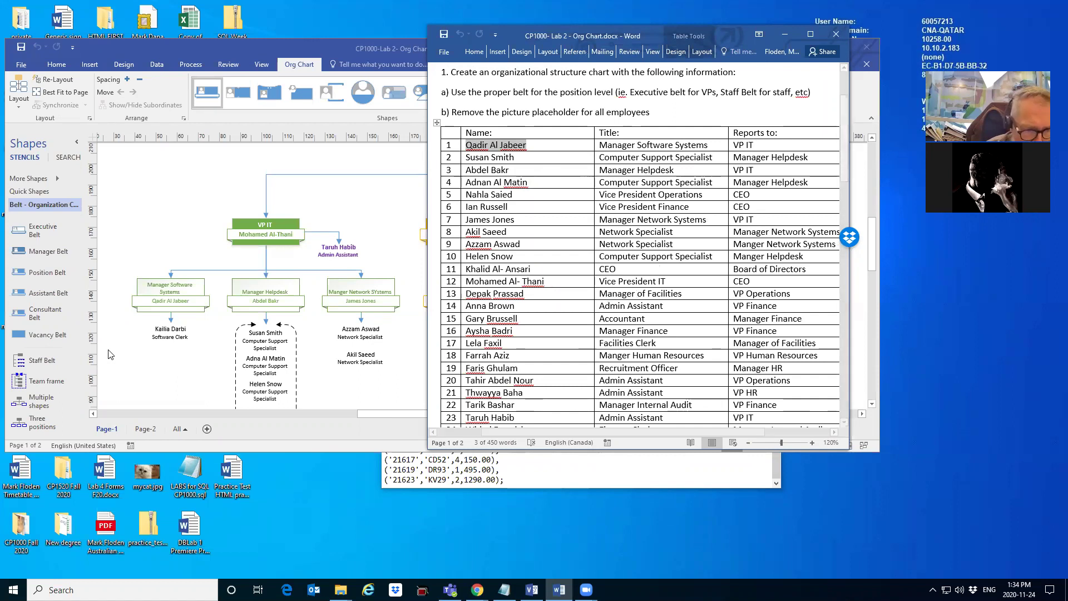
left_click(150, 239)
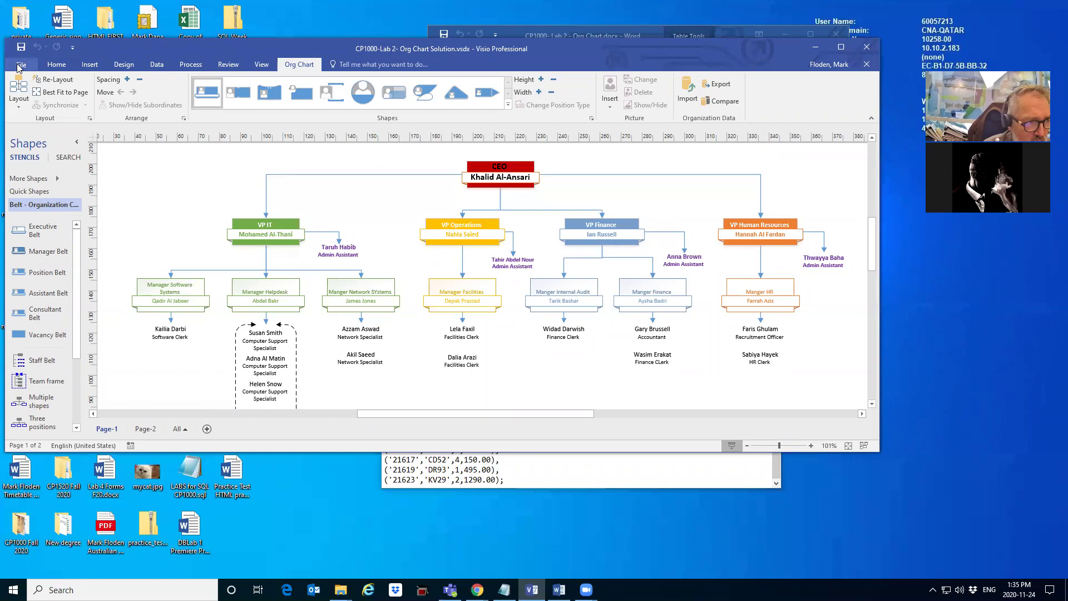
Search Visio's File > New online templates for 'organizational chart'
left_click(19, 66)
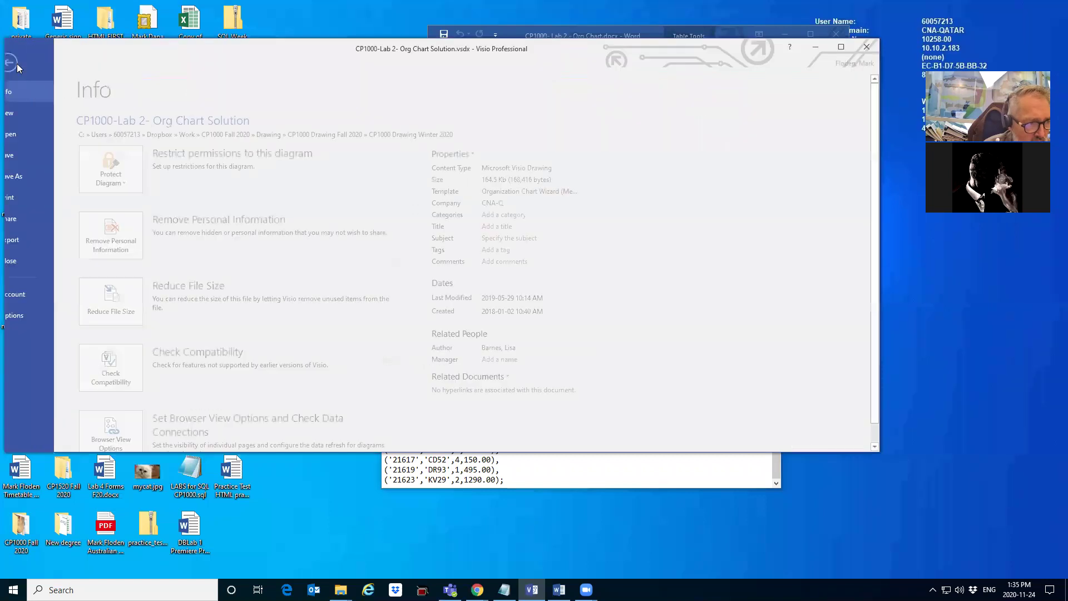
left_click(23, 115)
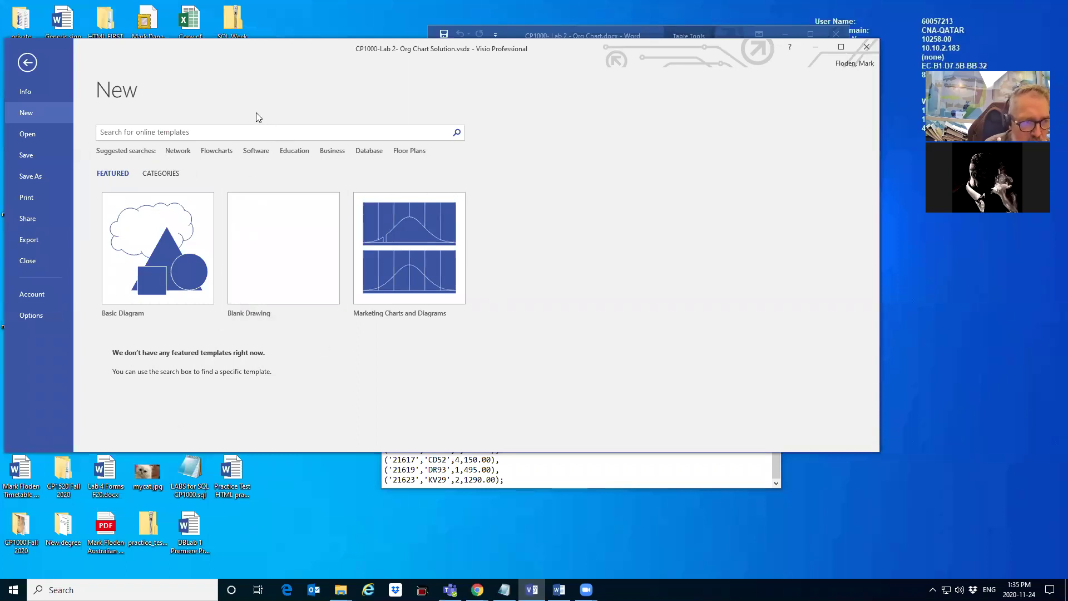
left_click(284, 132)
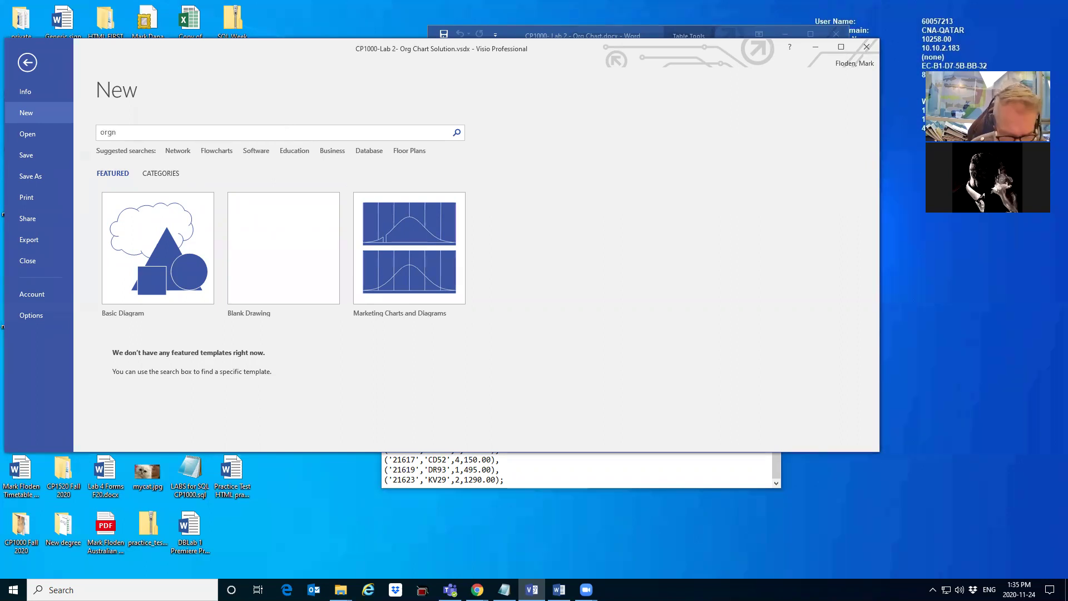
type("orgn")
key("BackSpace")
type("an")
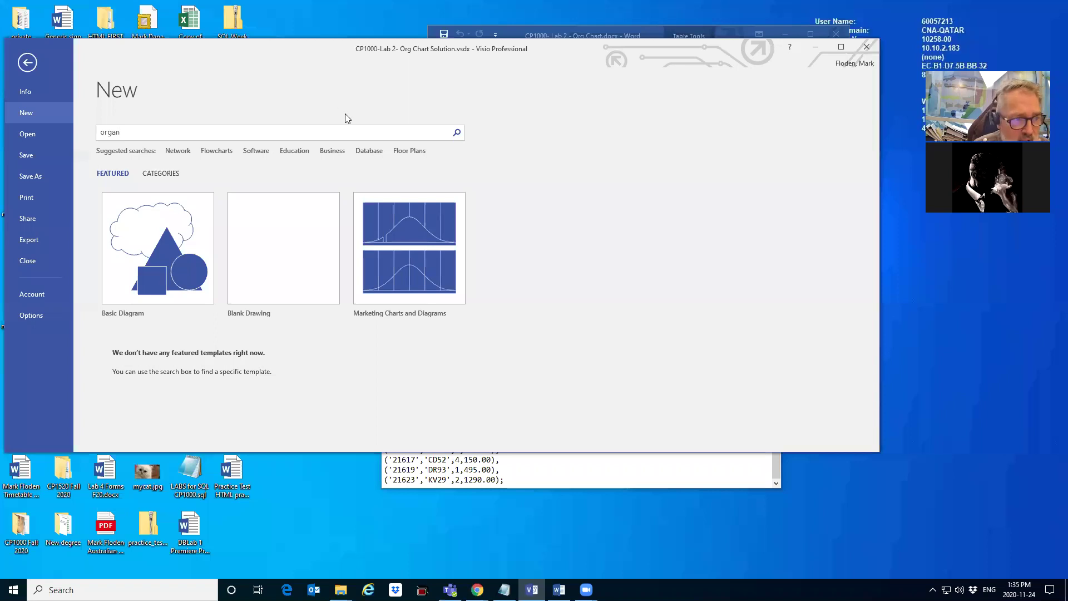
type("iza")
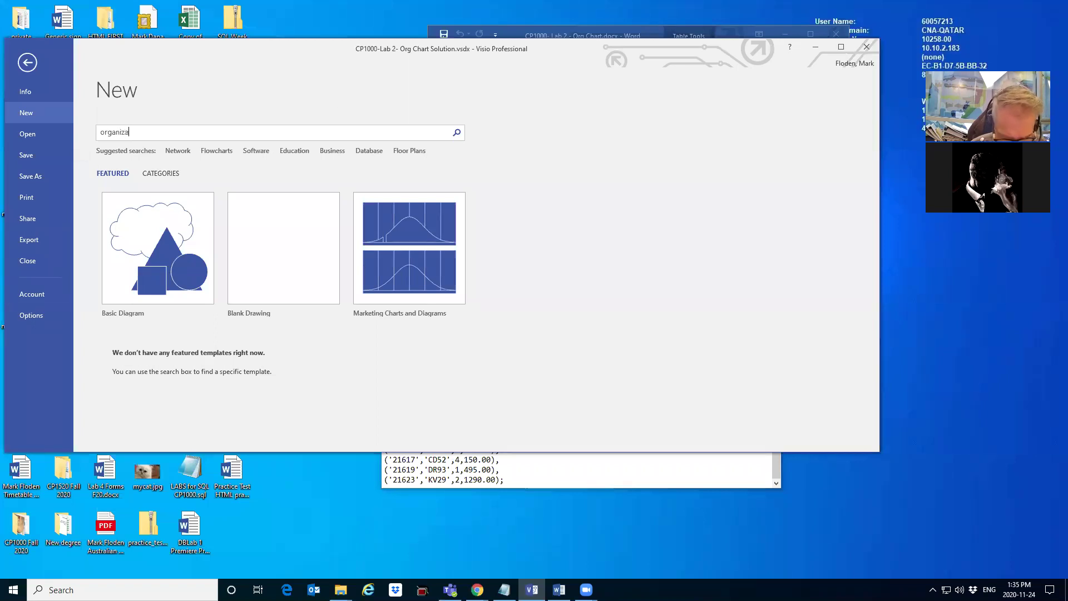
type("ti")
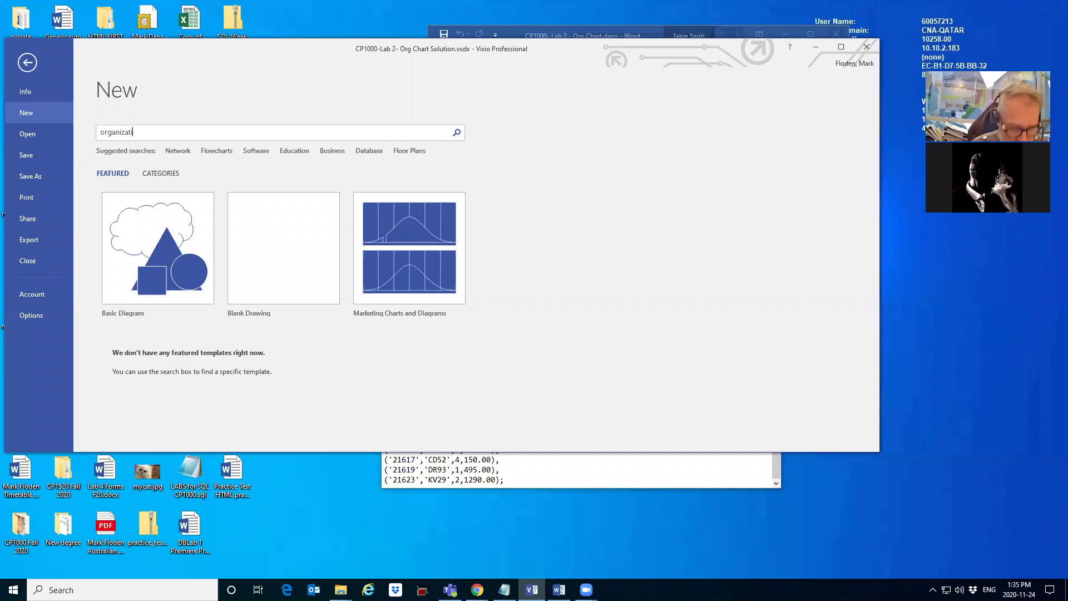
type("onal chart")
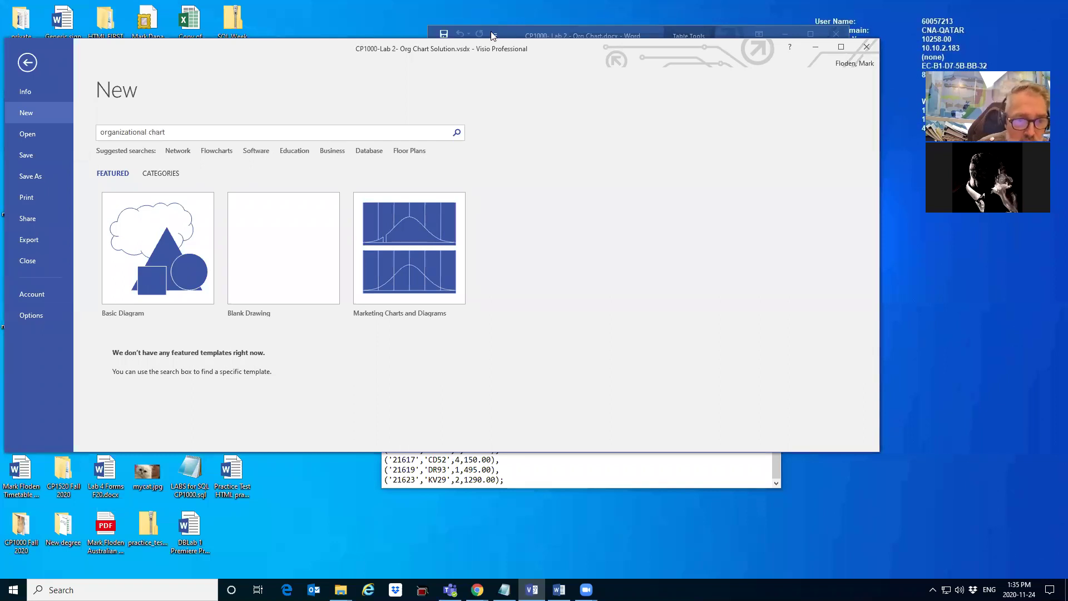
left_click(452, 135)
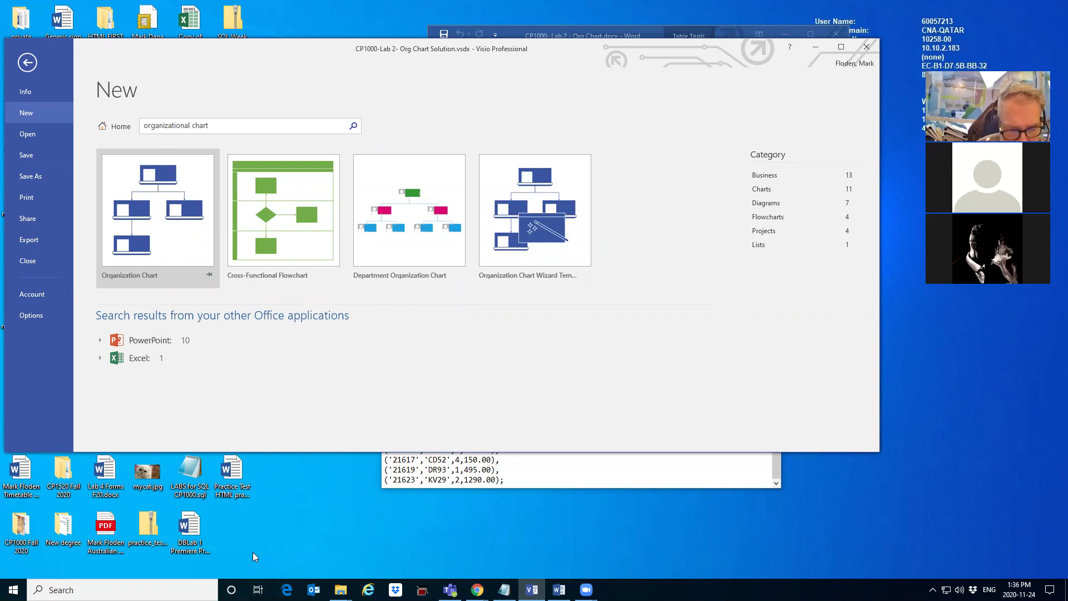
Open the Office home page in a new Chrome tab
mouse_move(477, 589)
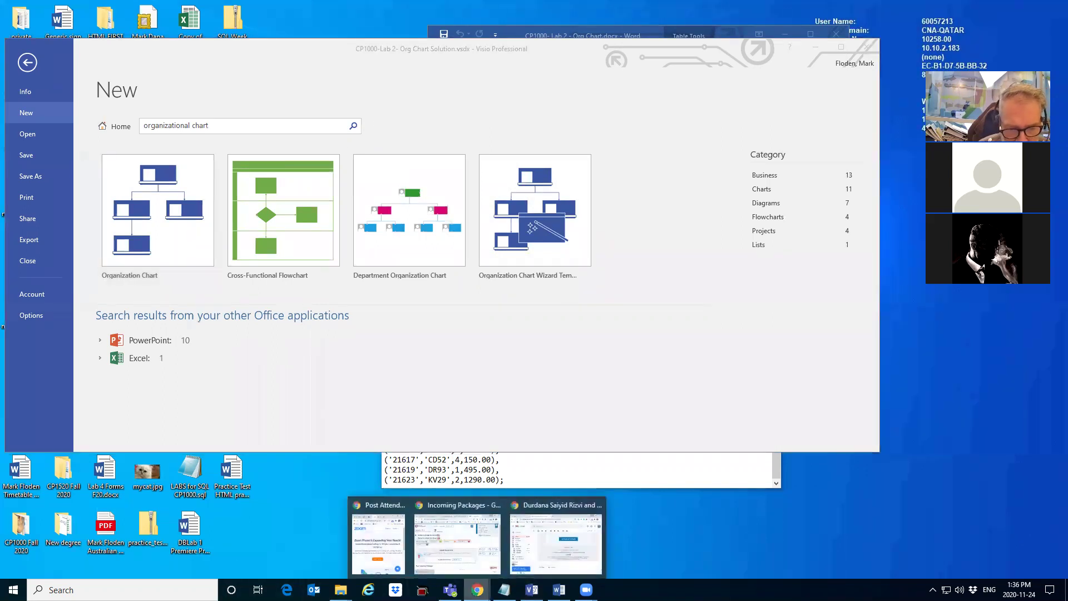
left_click(547, 507)
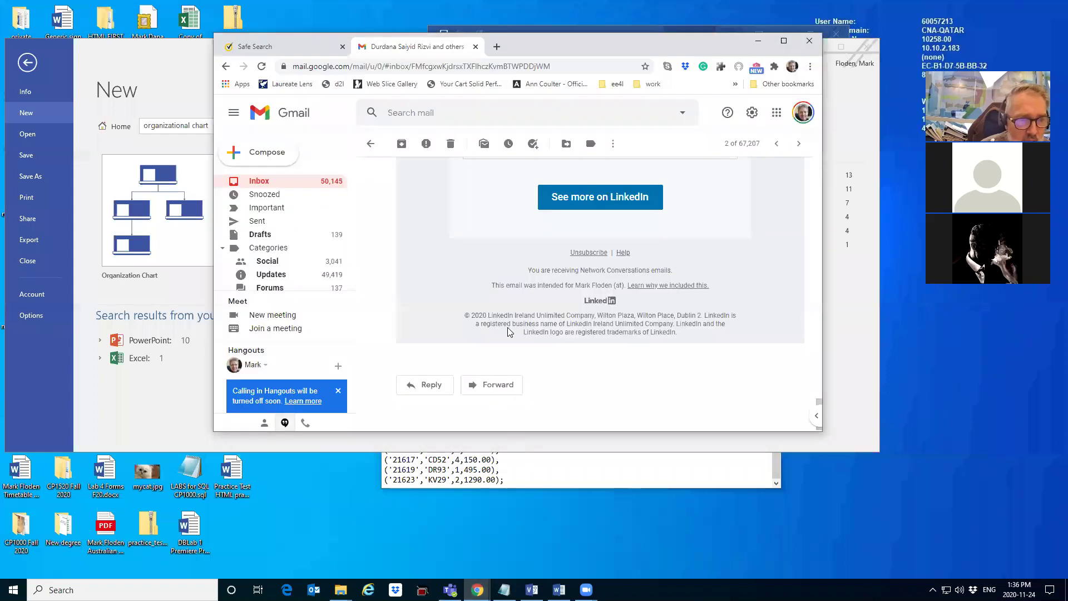
left_click(496, 47)
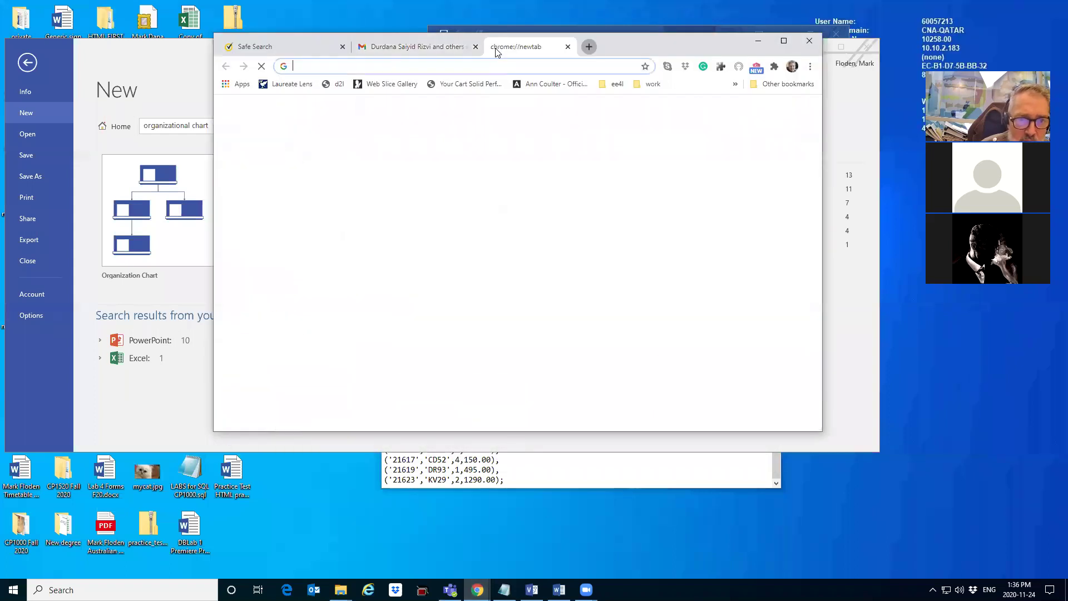
left_click(390, 68)
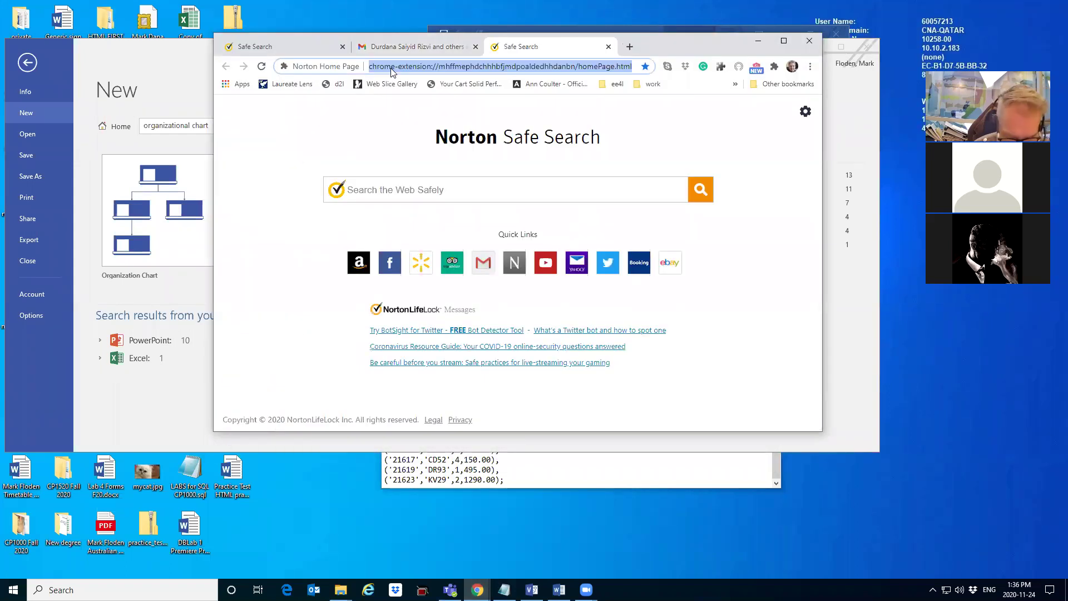
type("office")
key("Return")
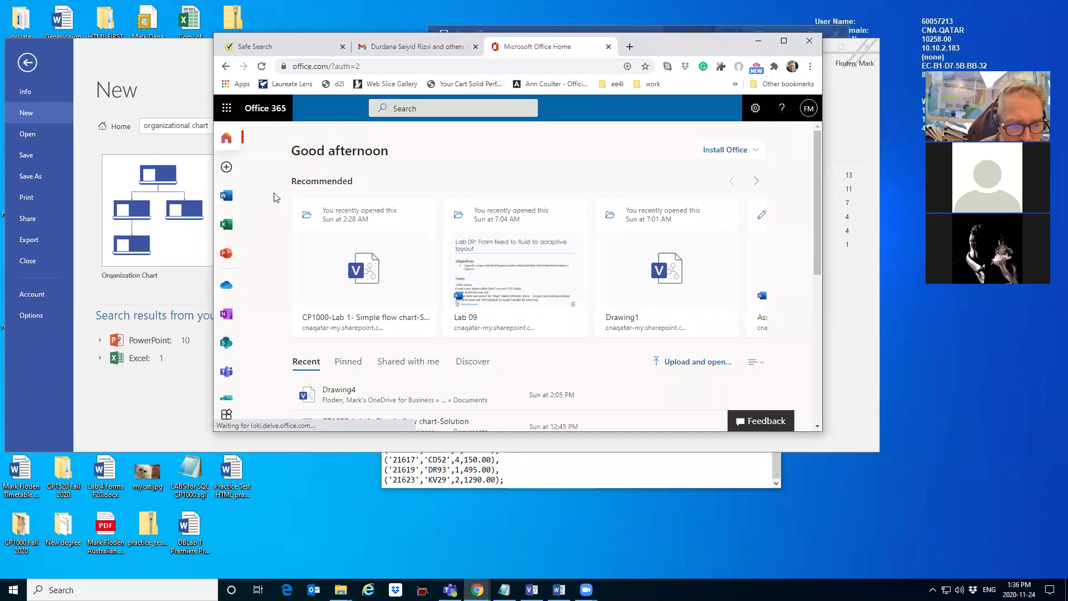
Search Office apps for 'vi' and launch Visio for the web
left_click(405, 109)
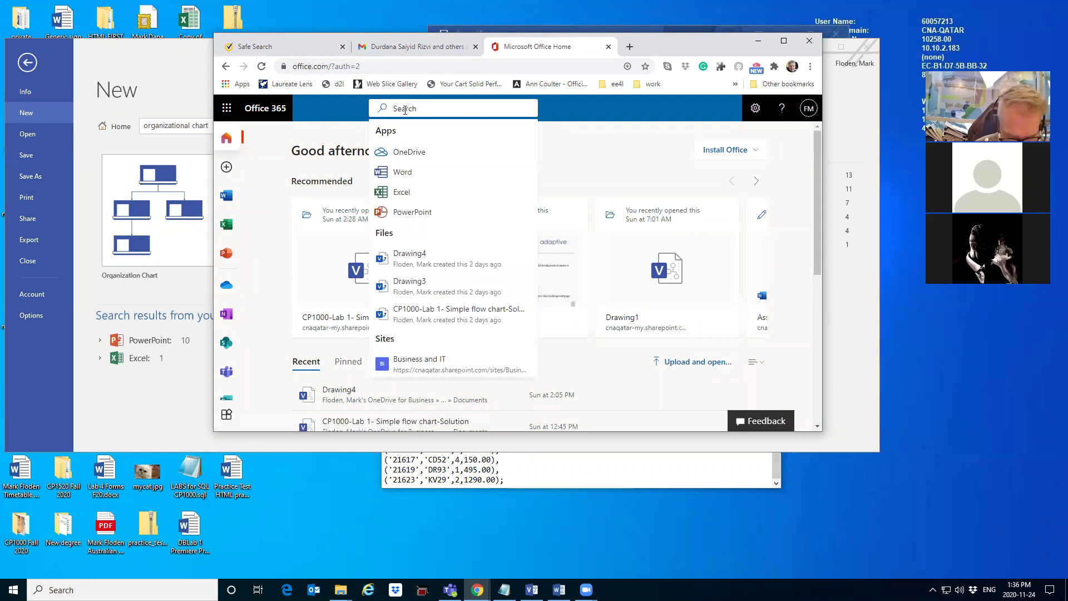
type("vi")
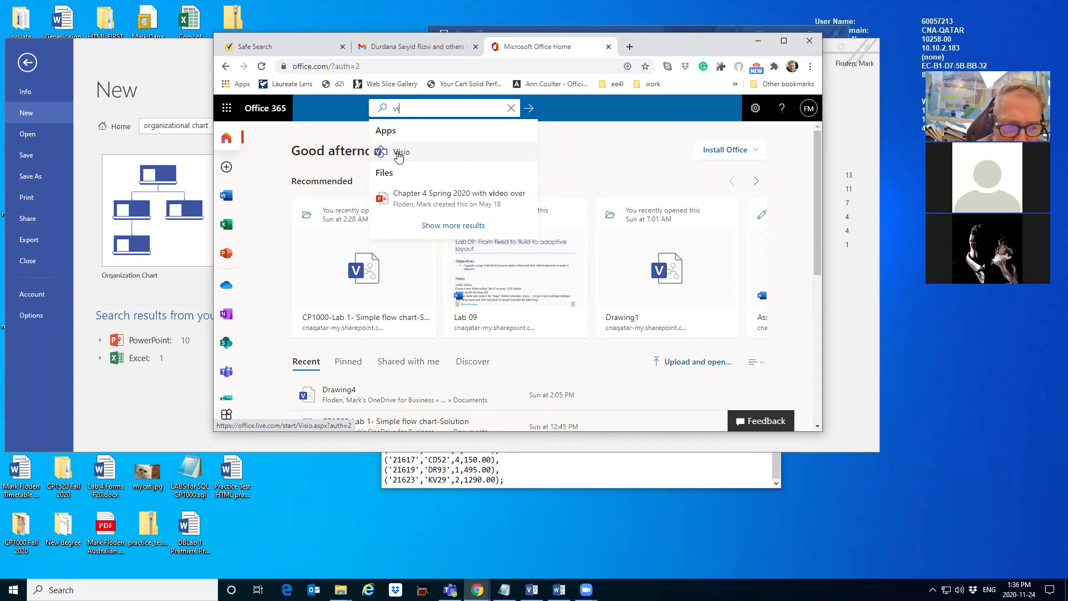
left_click(398, 153)
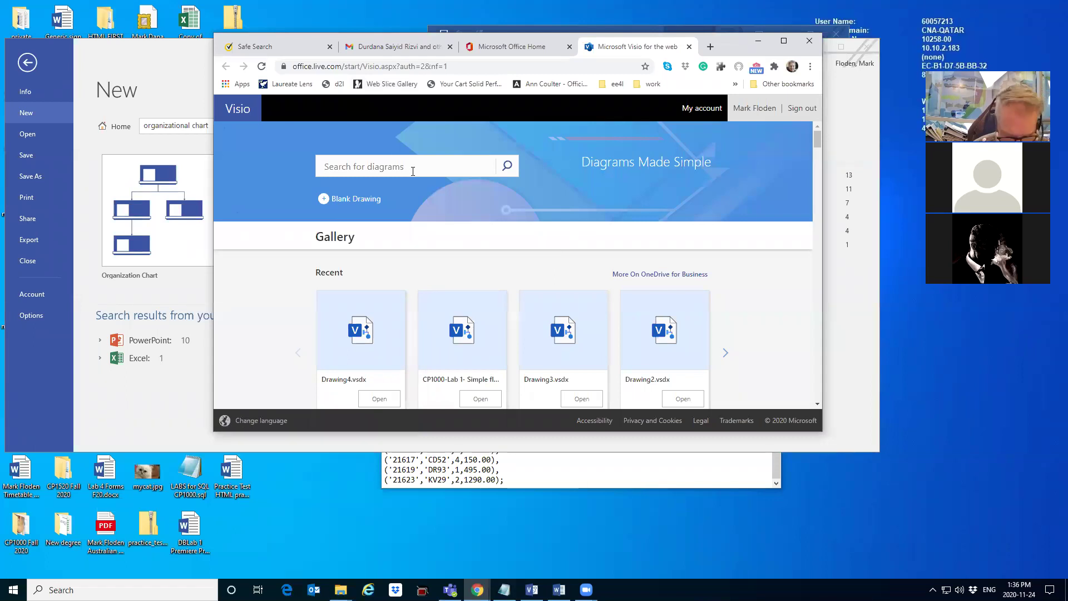
Search the Visio web gallery for 'organizational chart' and scroll the empty results
type("org")
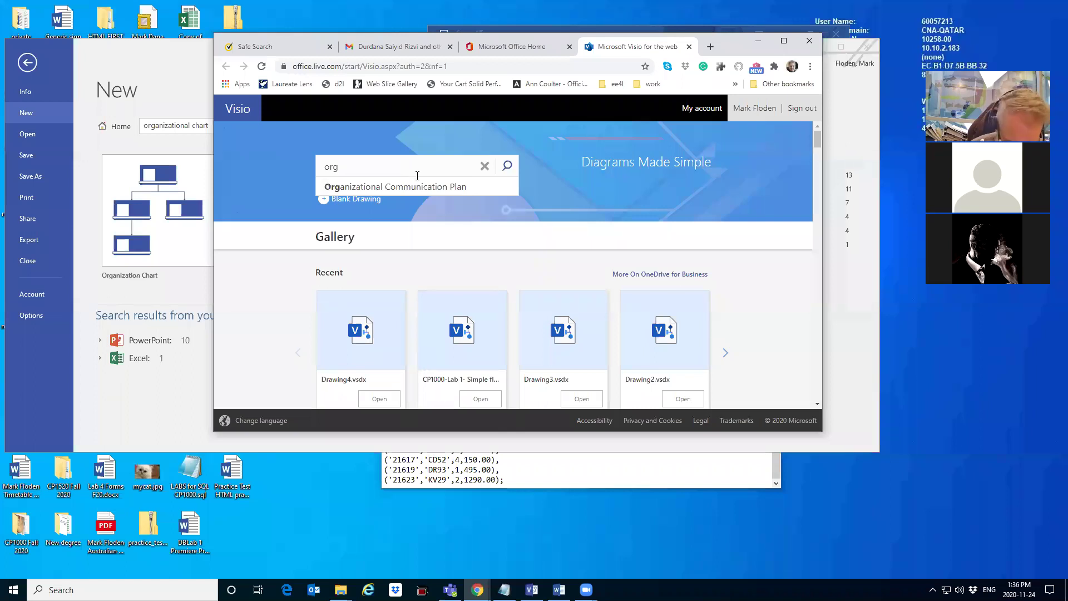
type("an")
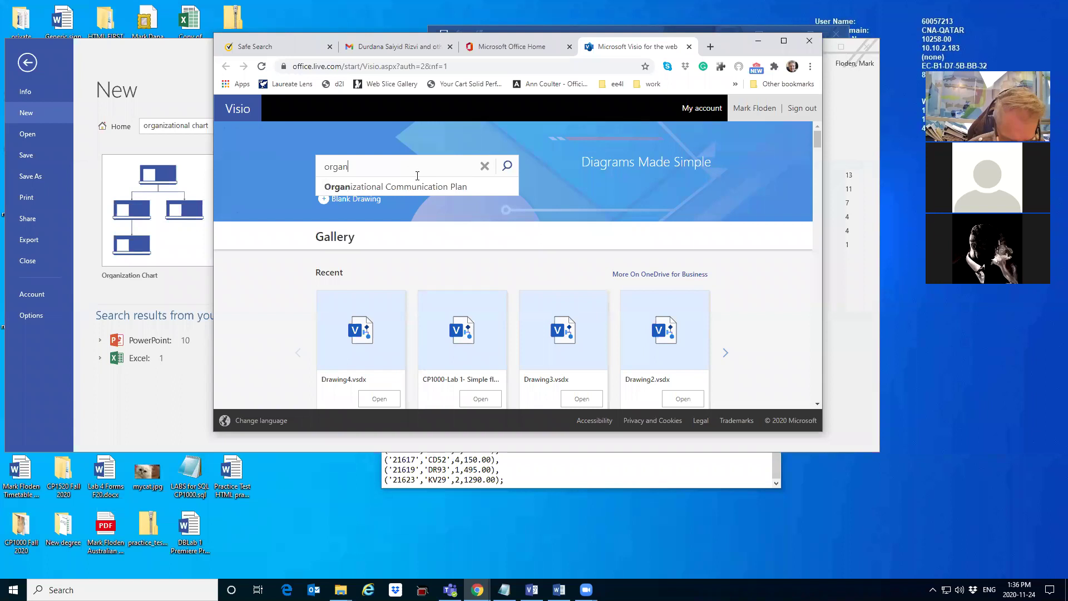
type("izational chart")
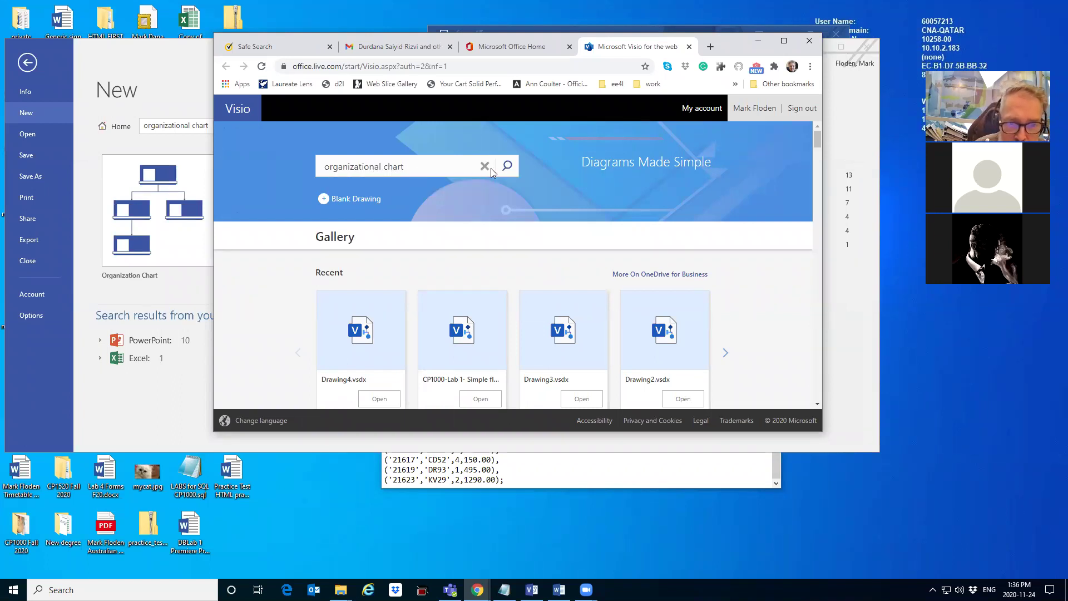
left_click(506, 166)
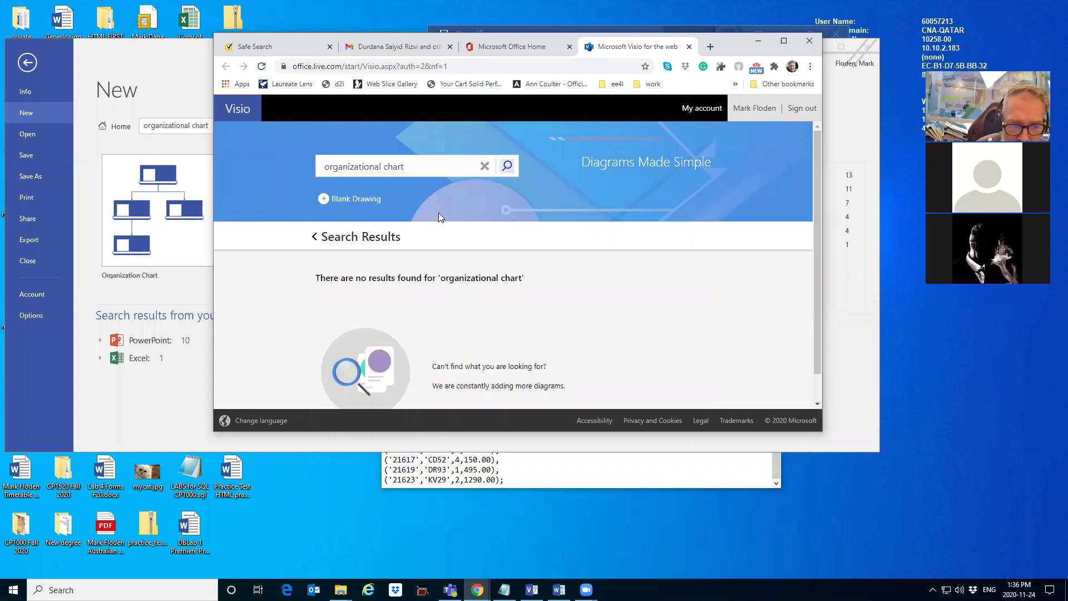
left_click_drag(816, 142, 820, 169)
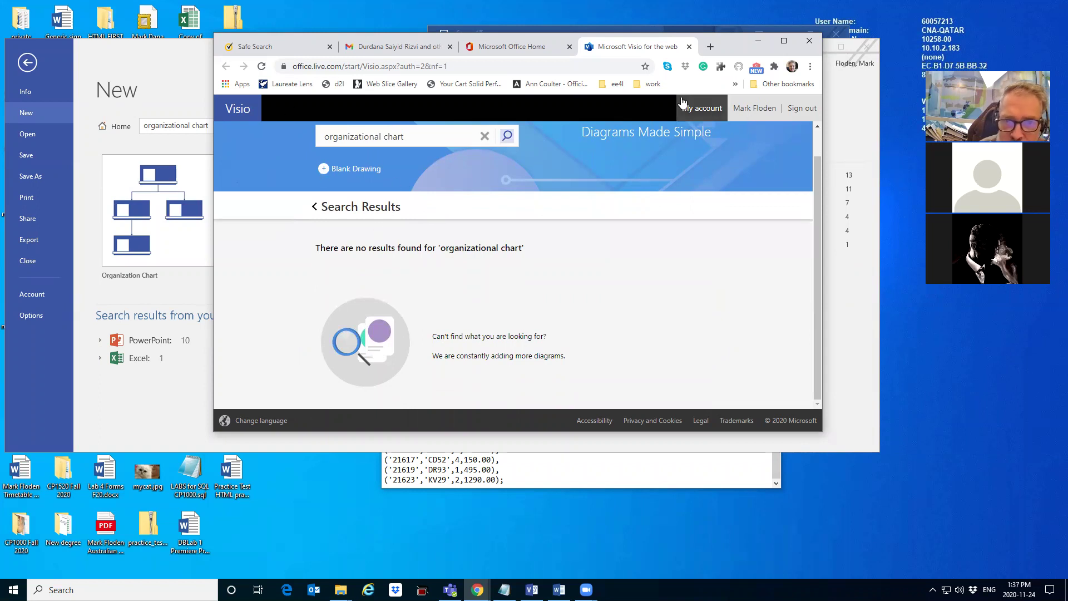
left_click(507, 138)
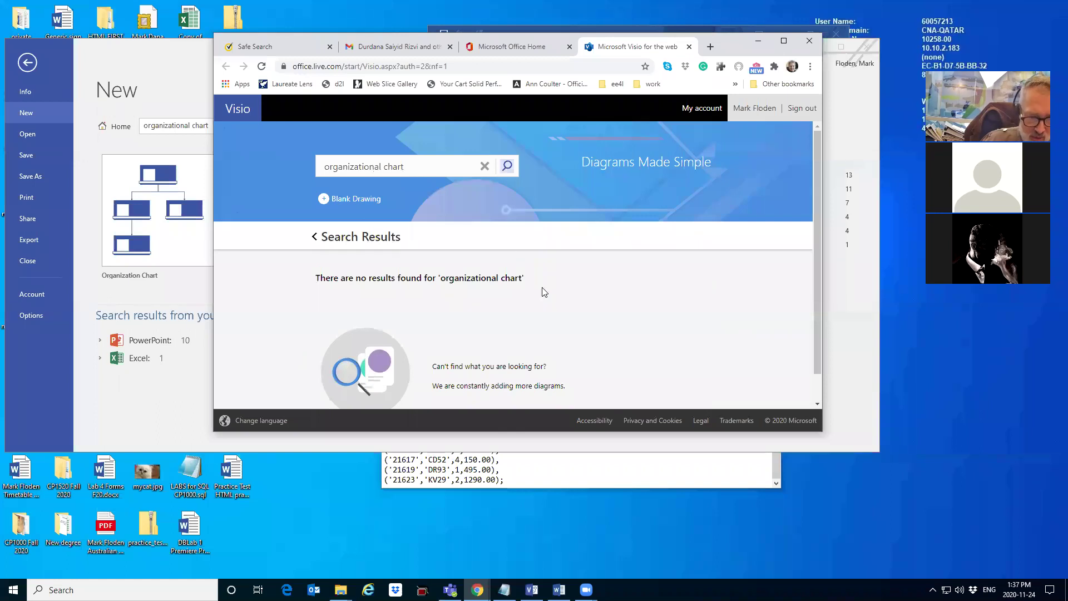
left_click_drag(817, 346, 818, 404)
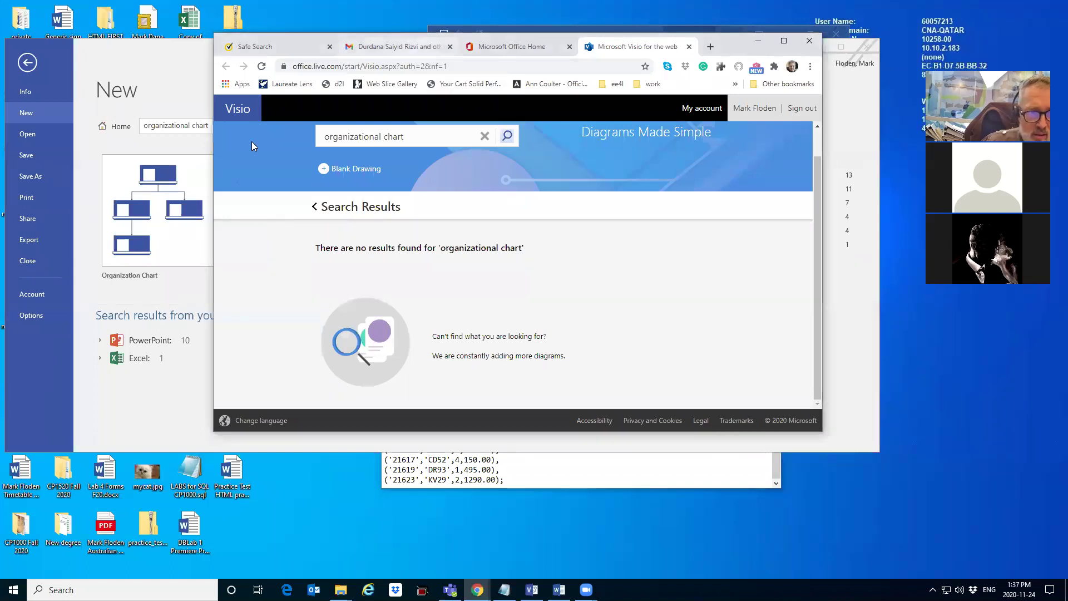
Start a blank drawing from the Organization Chart template, dismissing the wizard
left_click(758, 41)
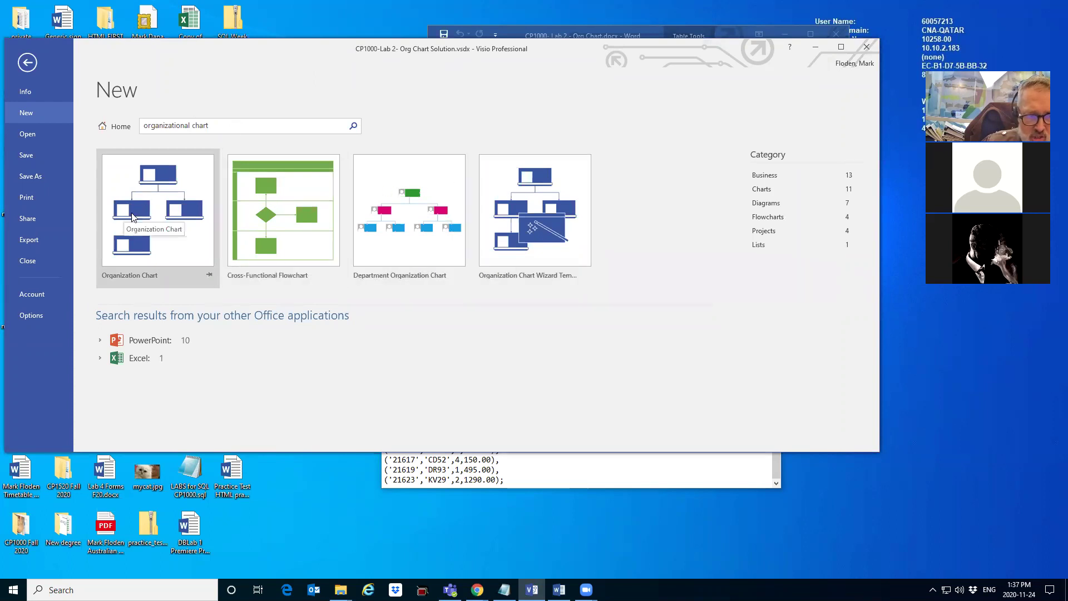
left_click(151, 208)
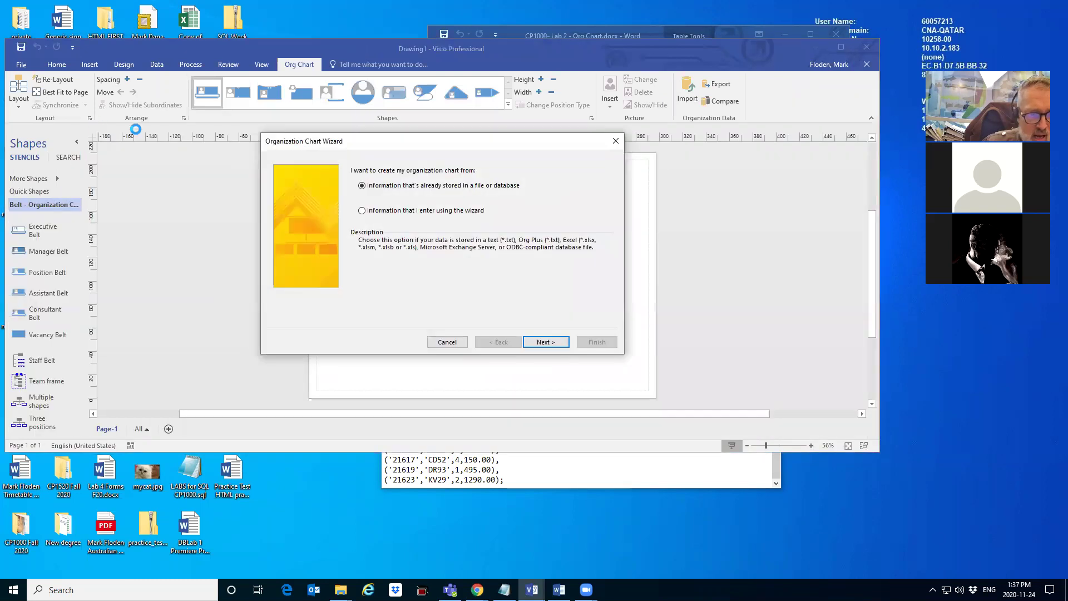
left_click(547, 342)
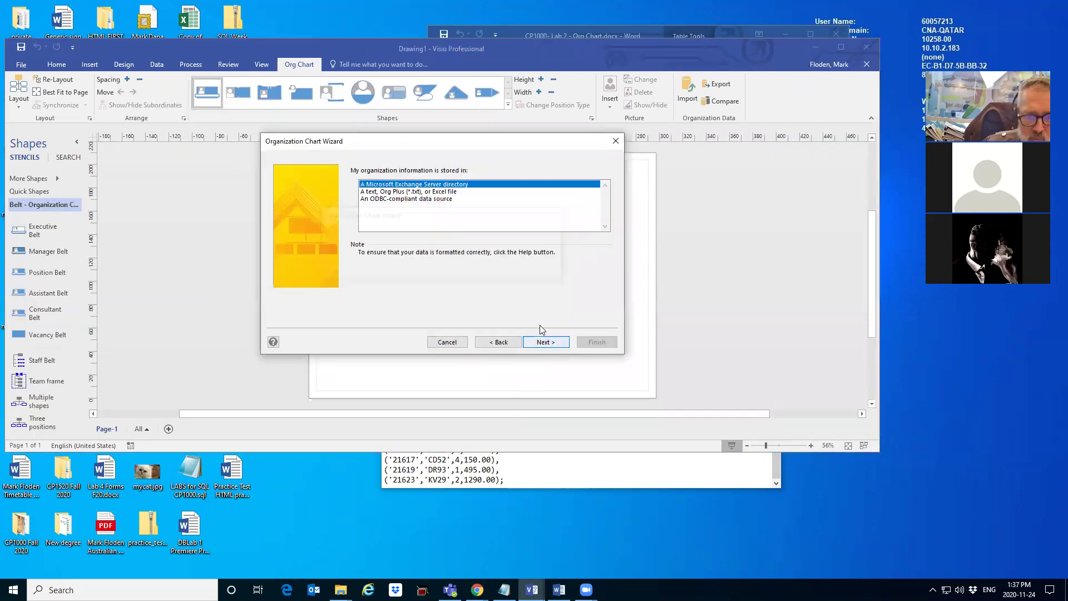
left_click(615, 141)
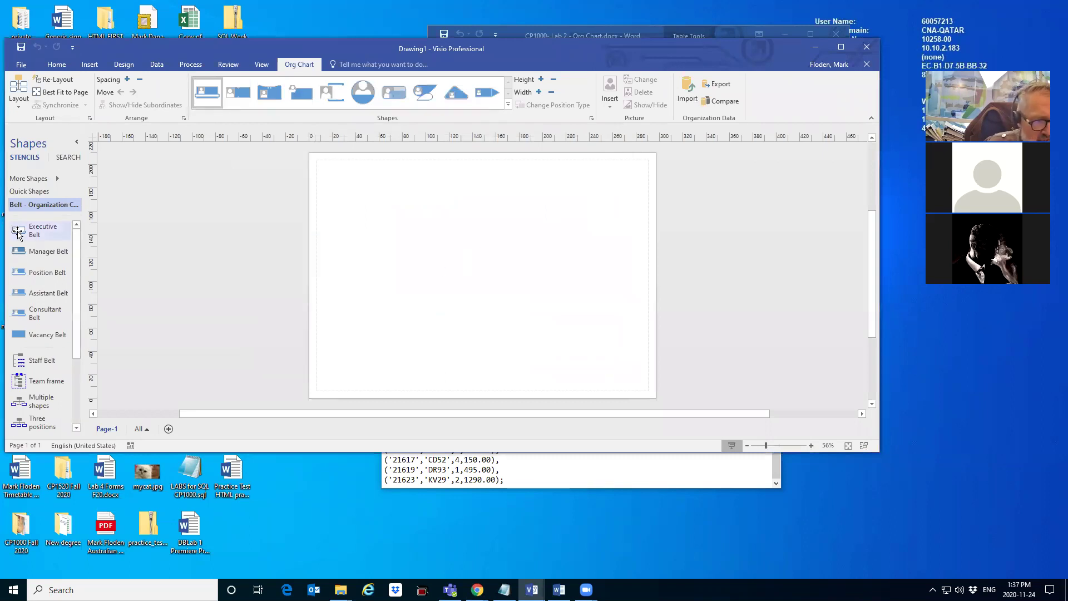
Apply the Belt style to the org chart shapes after previewing Pip
left_click(234, 97)
left_click(269, 93)
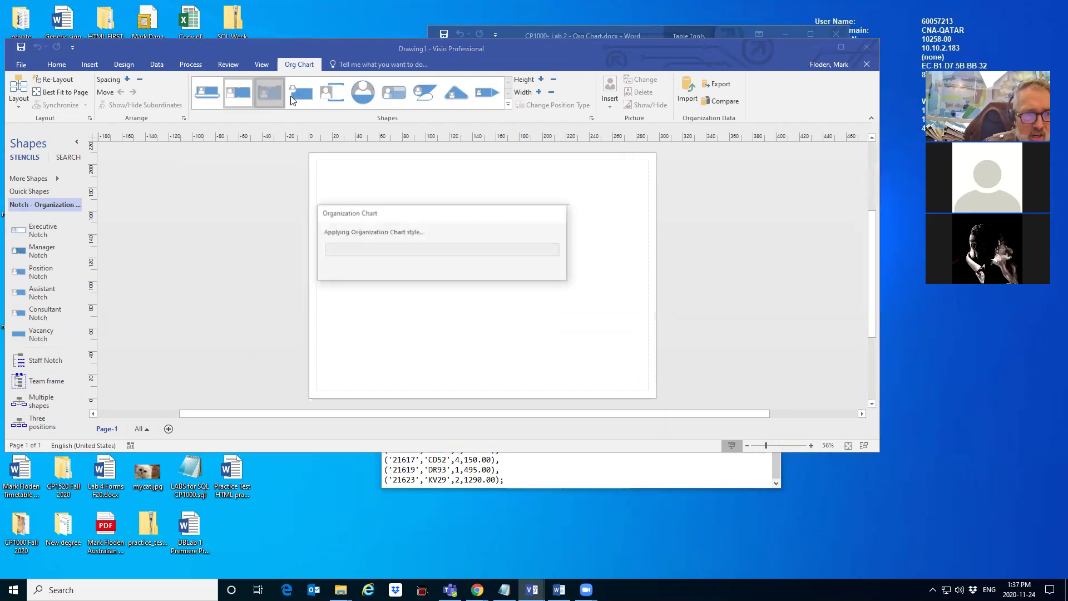
left_click(207, 98)
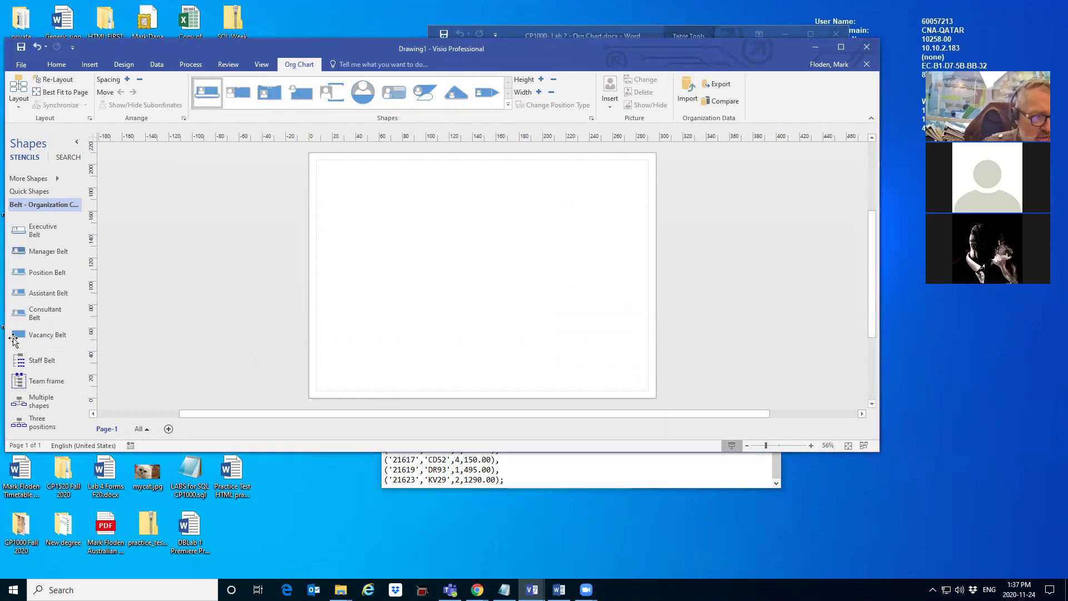
Place an Executive Belt shape near the page top with the CEO's name and title 'CEO'
left_click(24, 234)
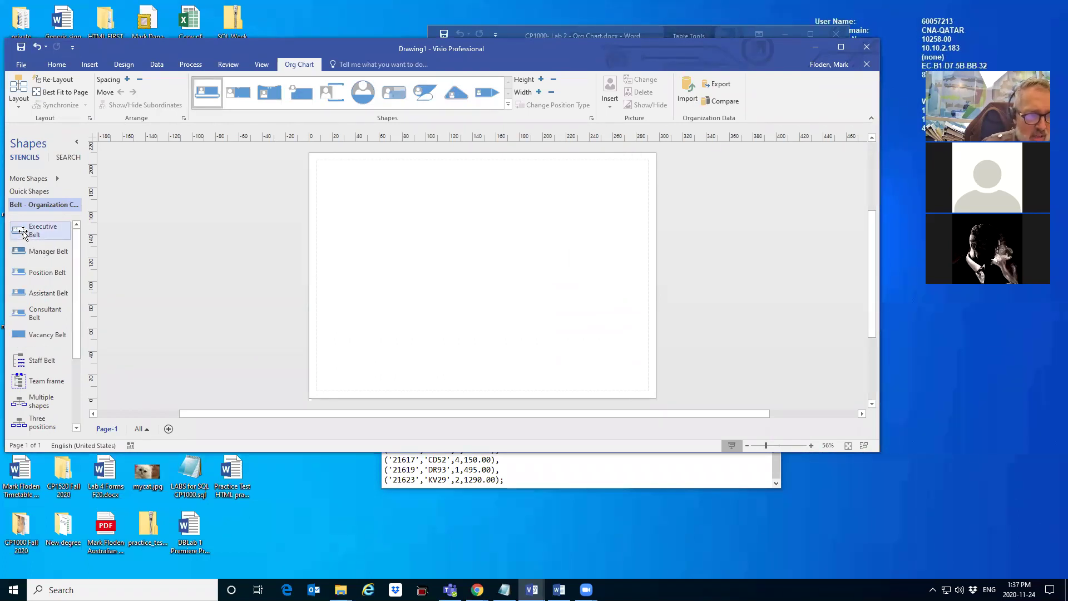
left_click_drag(20, 232, 473, 187)
double_click(470, 191)
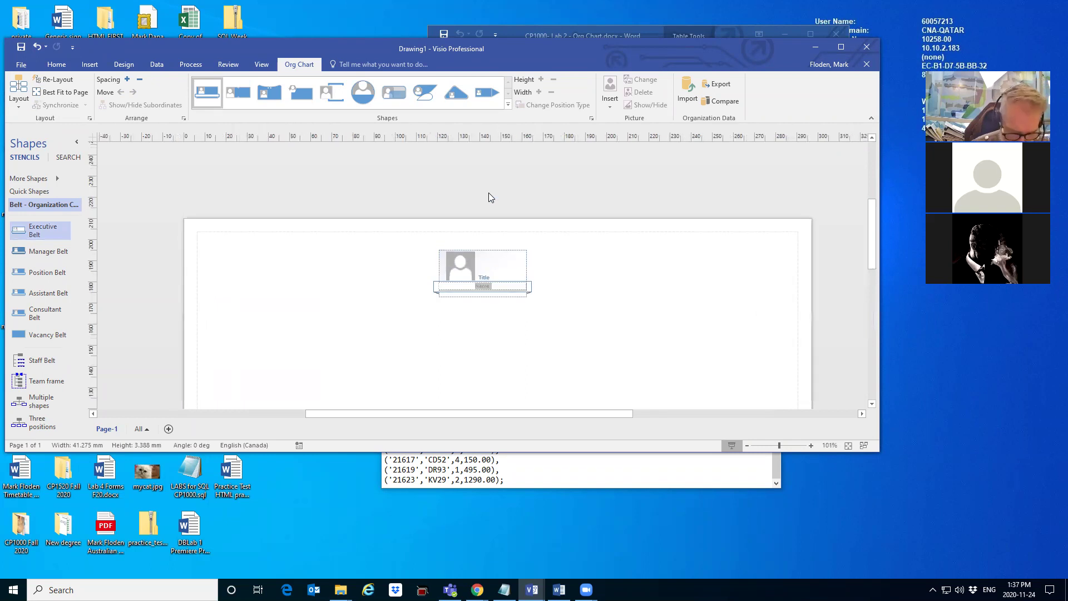
type("Kha")
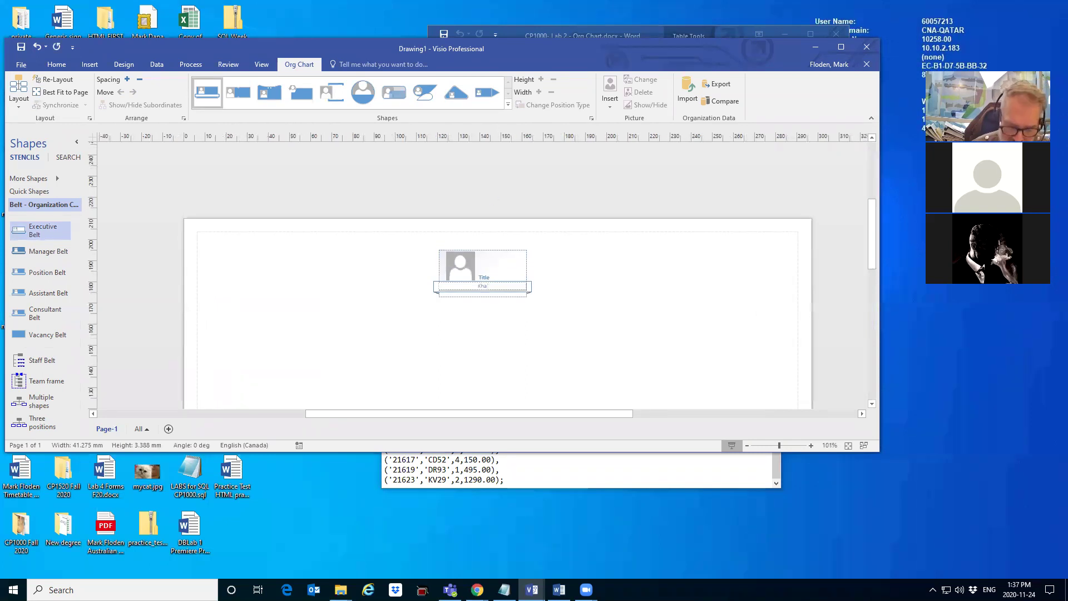
type("lid Ansari")
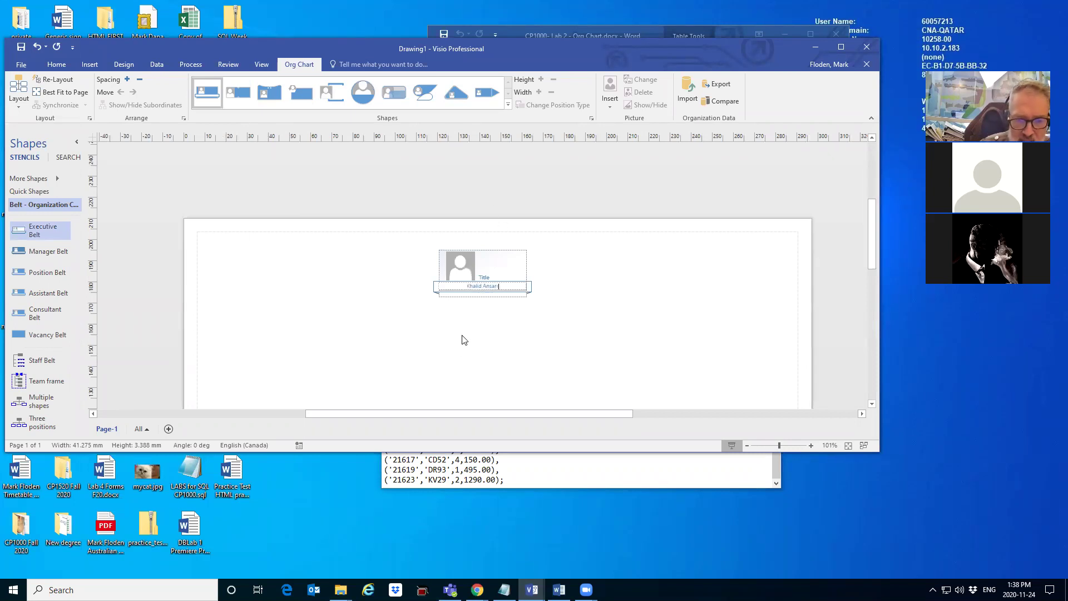
key("ctrl+shift+w")
left_click(471, 183)
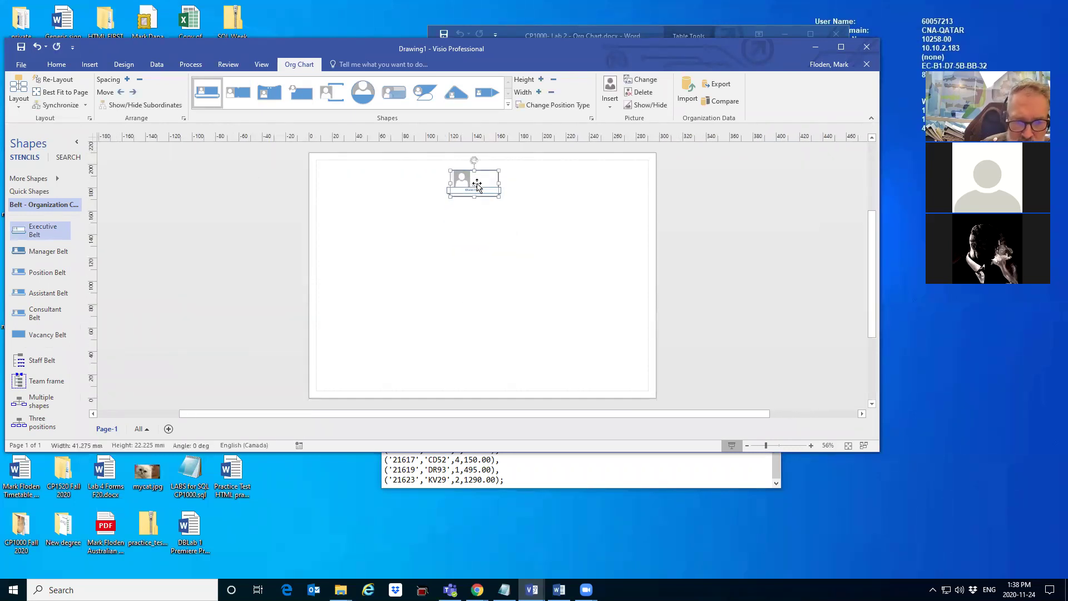
key("ctrl+shift+w")
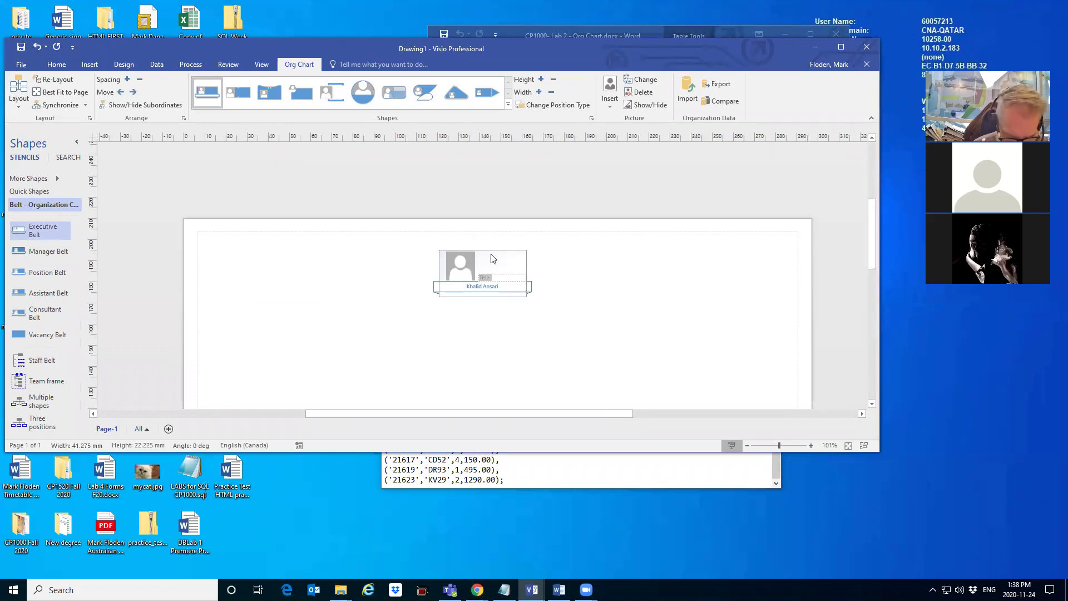
type("CEO")
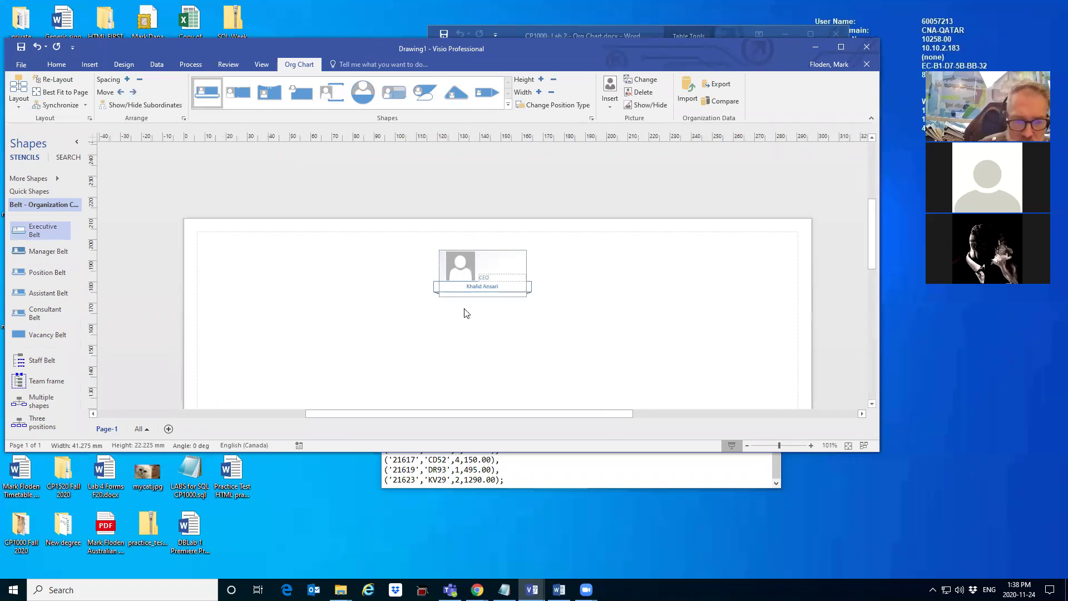
left_click(472, 316)
Delete the picture placeholder from the CEO's Executive Belt shape via Org Chart > Picture
key("ctrl+shift+w")
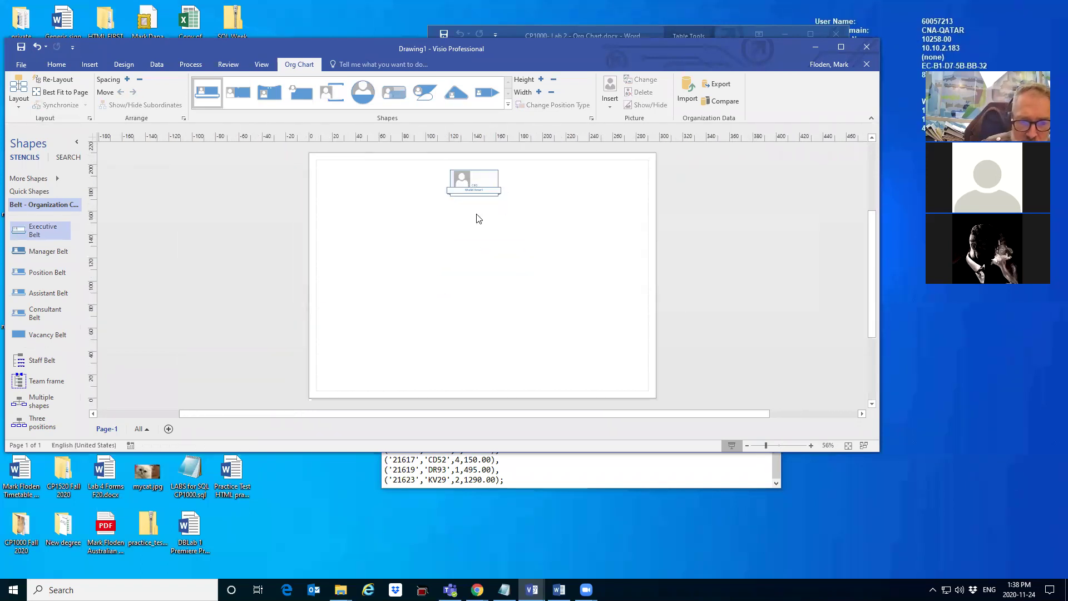
left_click(456, 181)
left_click(456, 181)
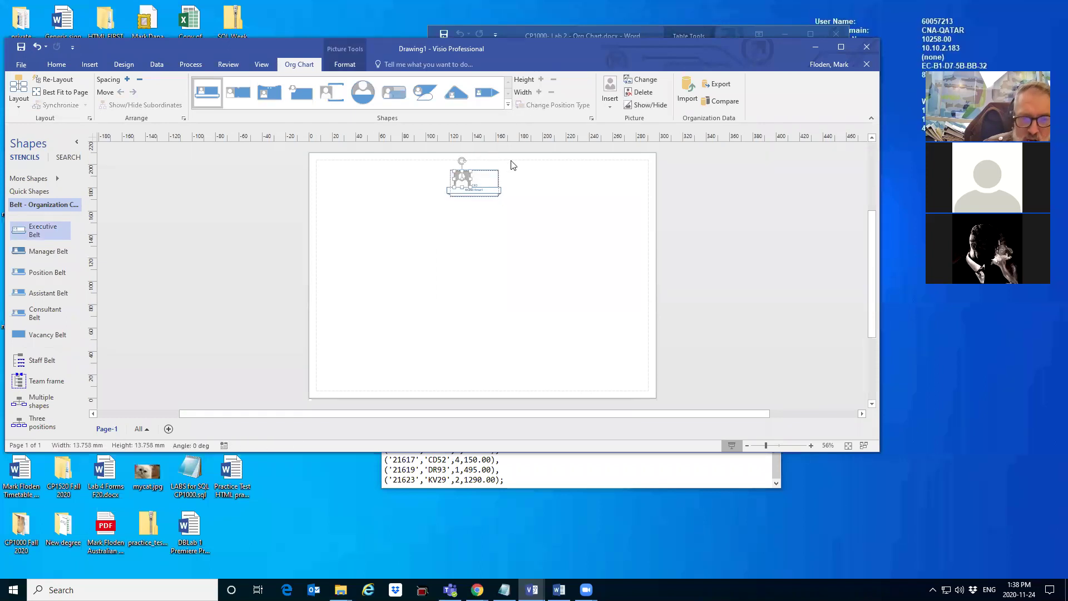
key("Delete")
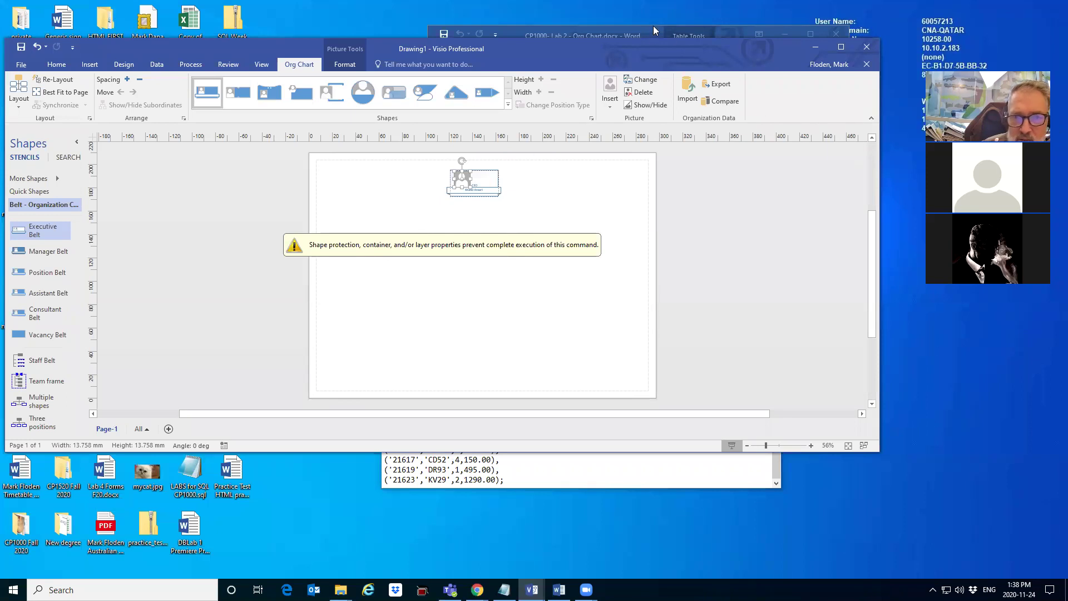
key("Delete")
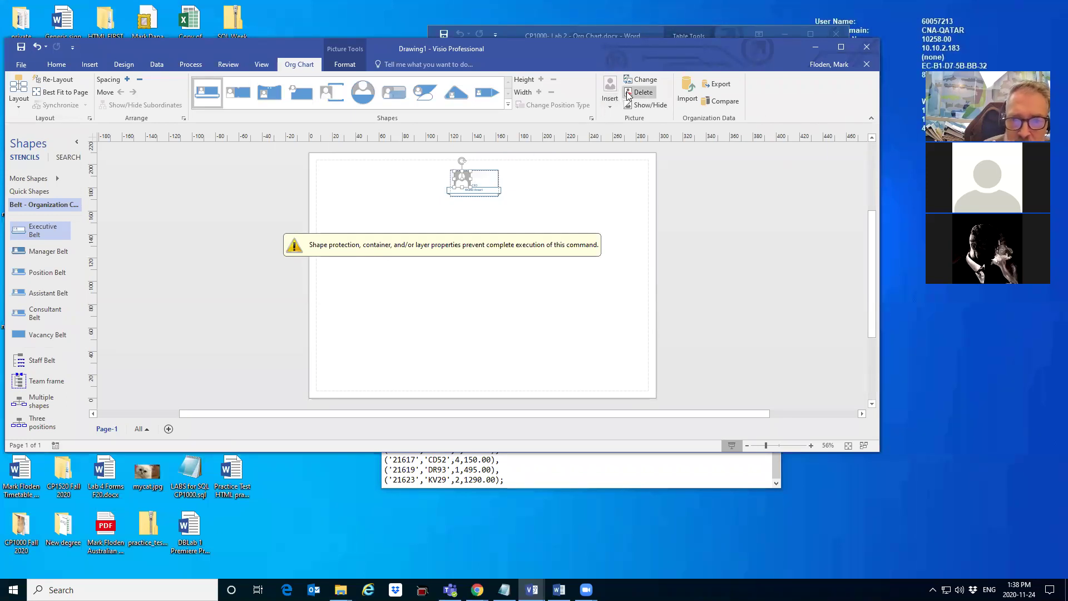
left_click(629, 94)
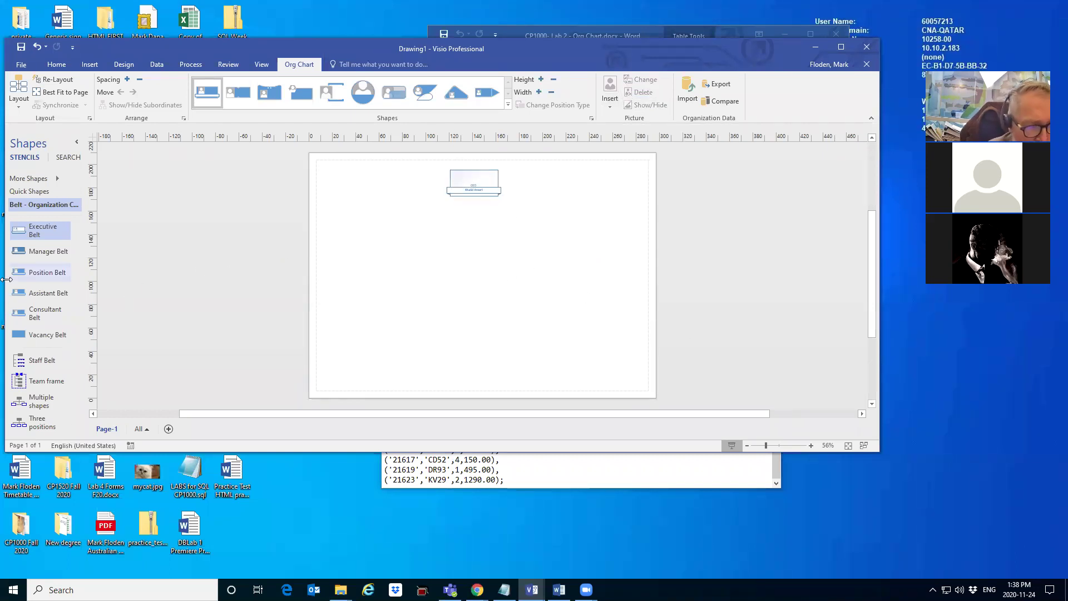
Drop an Executive Belt shape onto the CEO so it becomes a subordinate
left_click(18, 256)
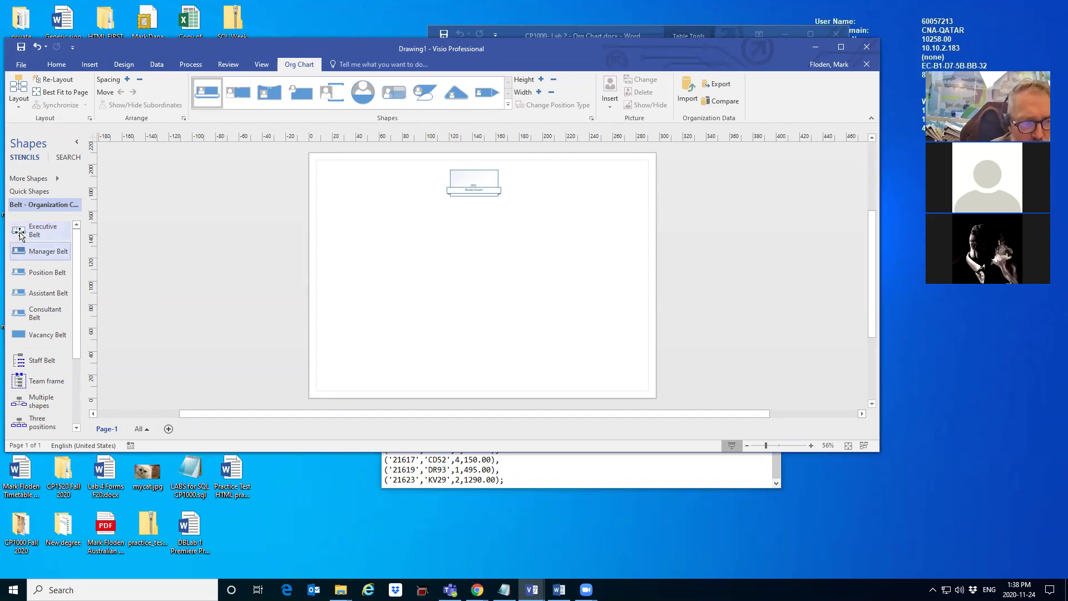
left_click_drag(19, 230, 411, 236)
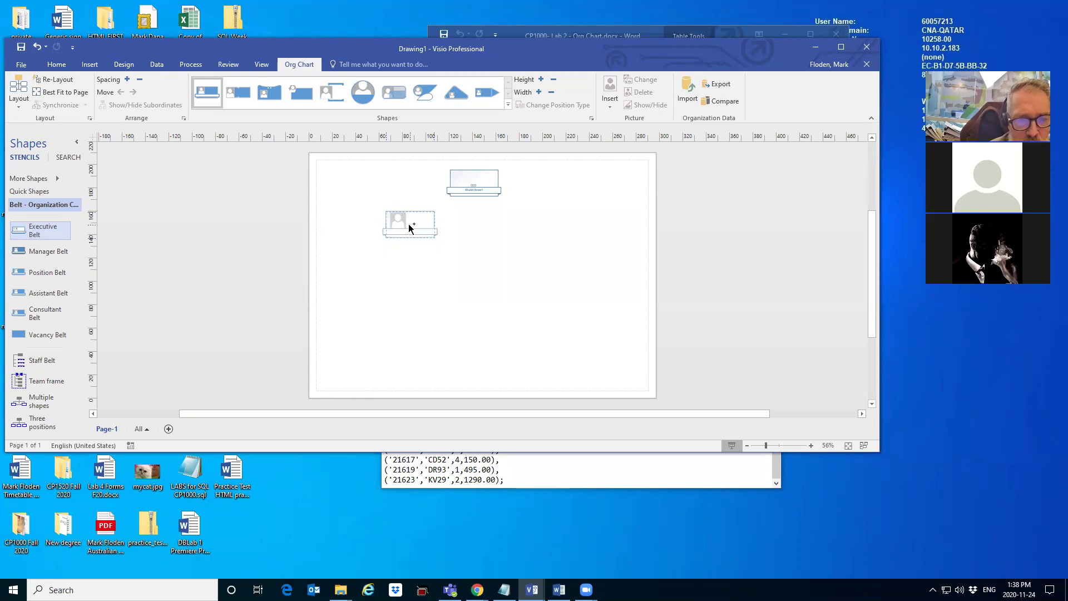
mouse_move(410, 228)
left_mouse_down()
mouse_move(491, 181)
mouse_move(398, 225)
left_mouse_up()
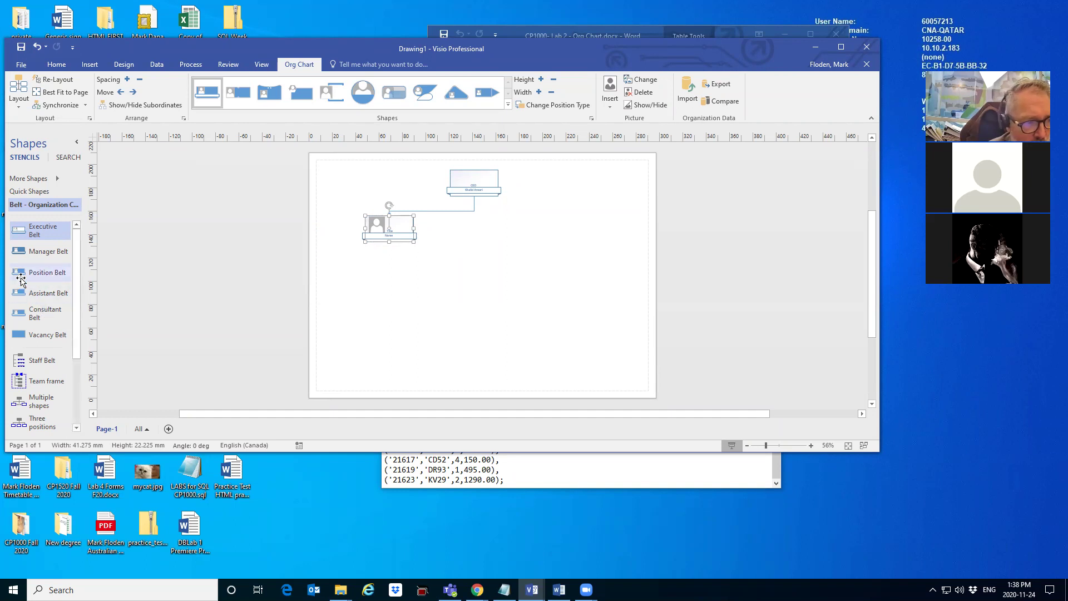
Add a Position Belt shape reporting to the new manager shape
left_click_drag(20, 279, 466, 270)
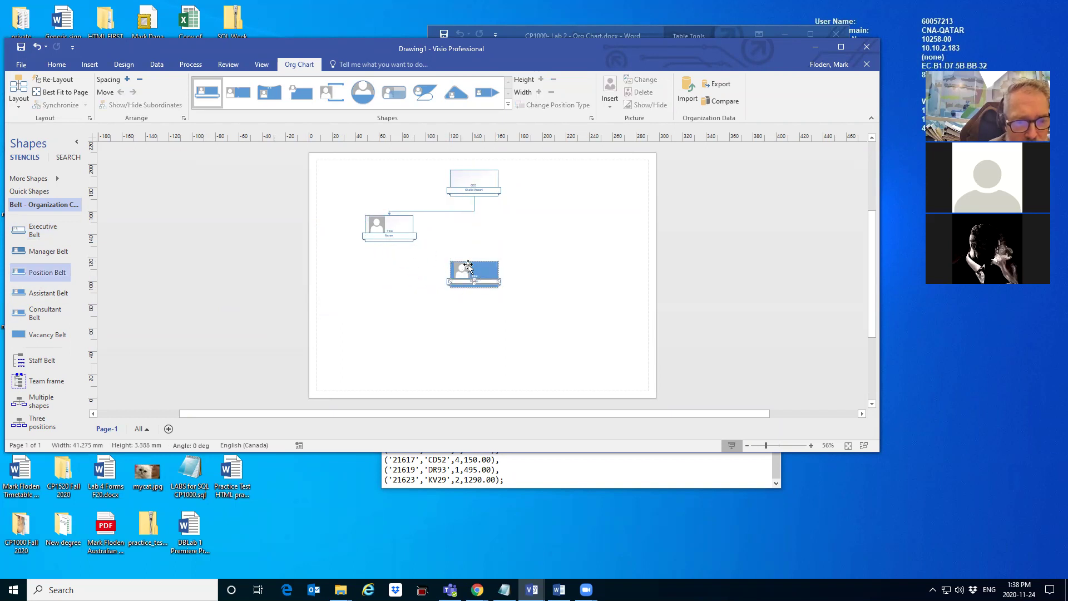
left_click(469, 271)
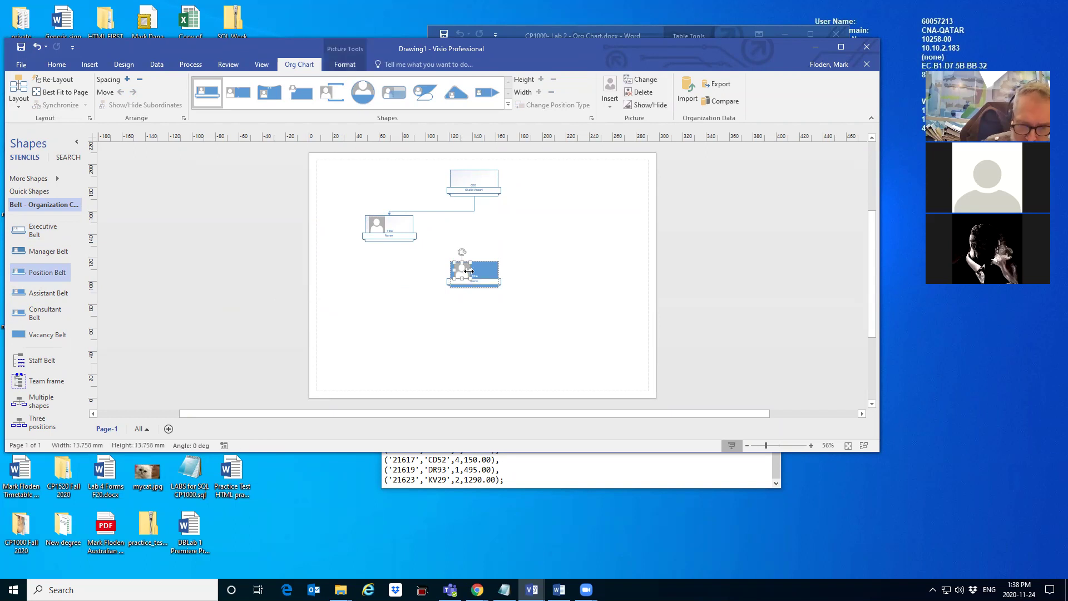
left_click(489, 273)
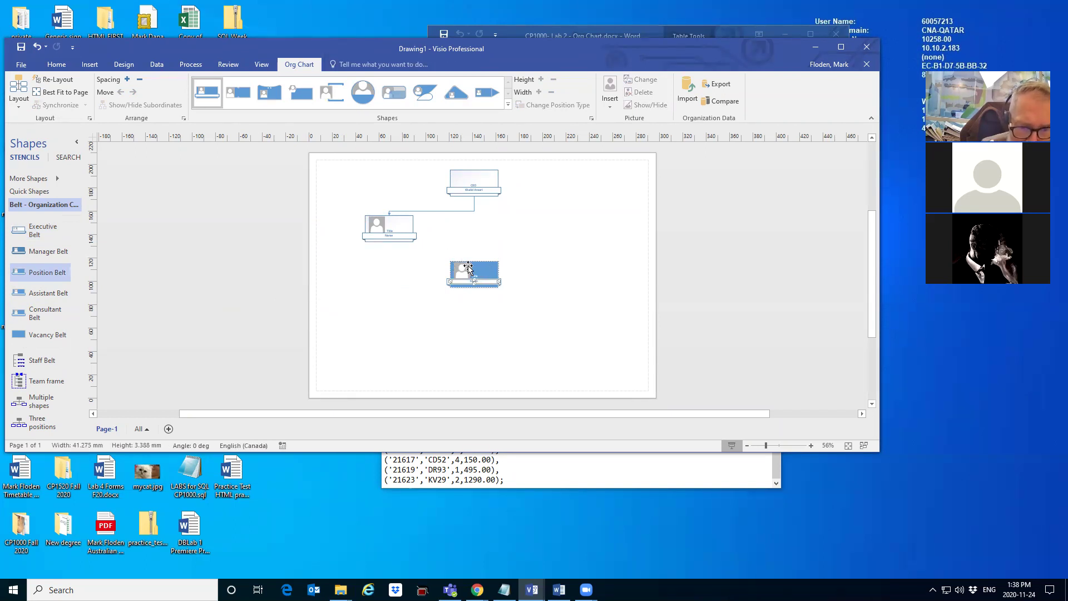
left_click_drag(475, 266, 432, 282)
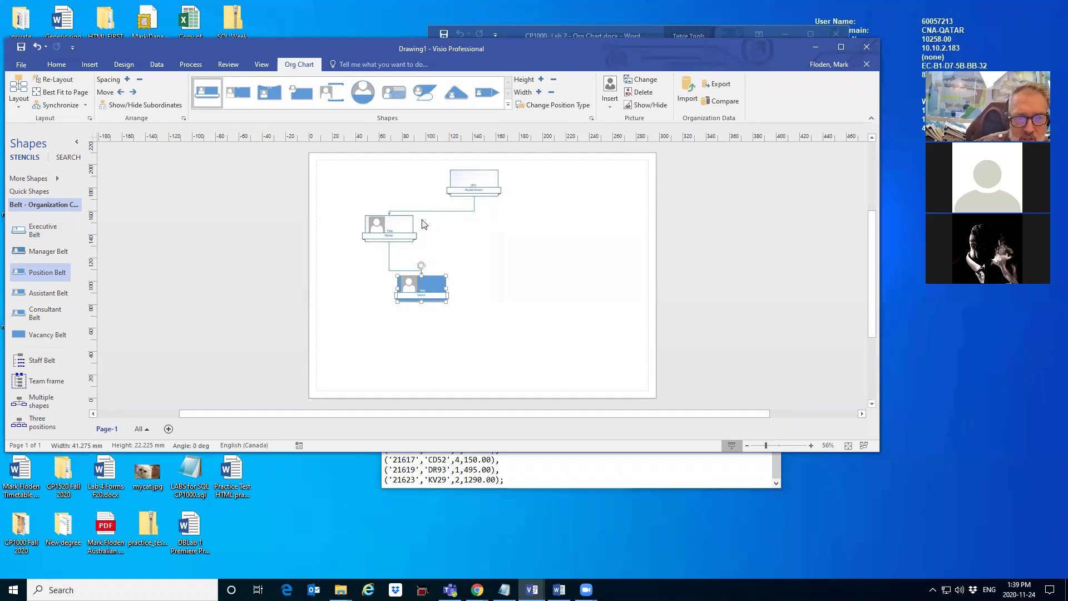
Open the CEO shape's context menu to view its available actions
left_click(465, 179)
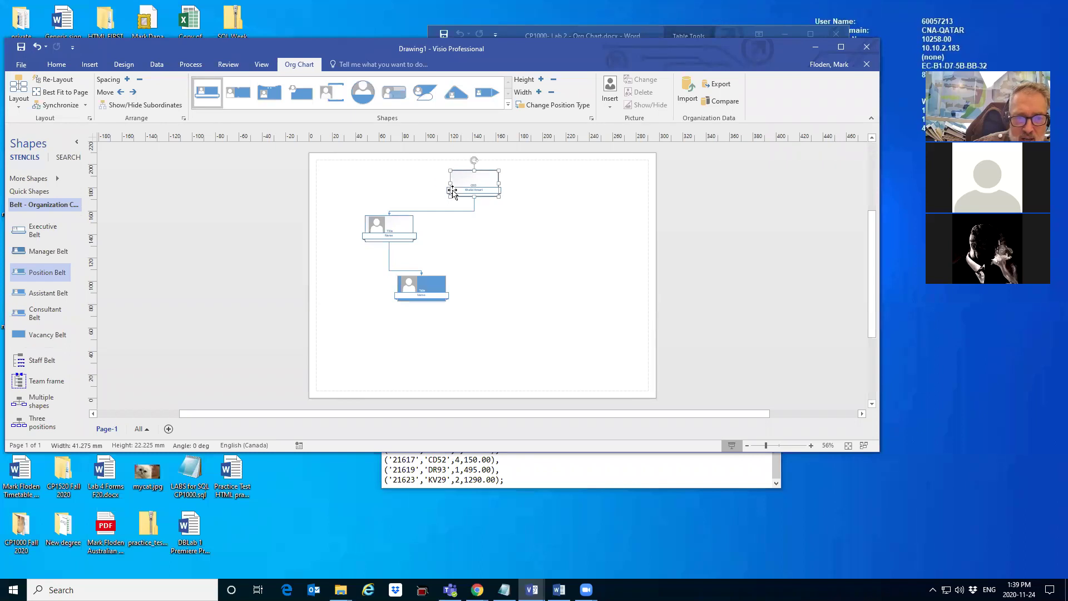
right_click(480, 179)
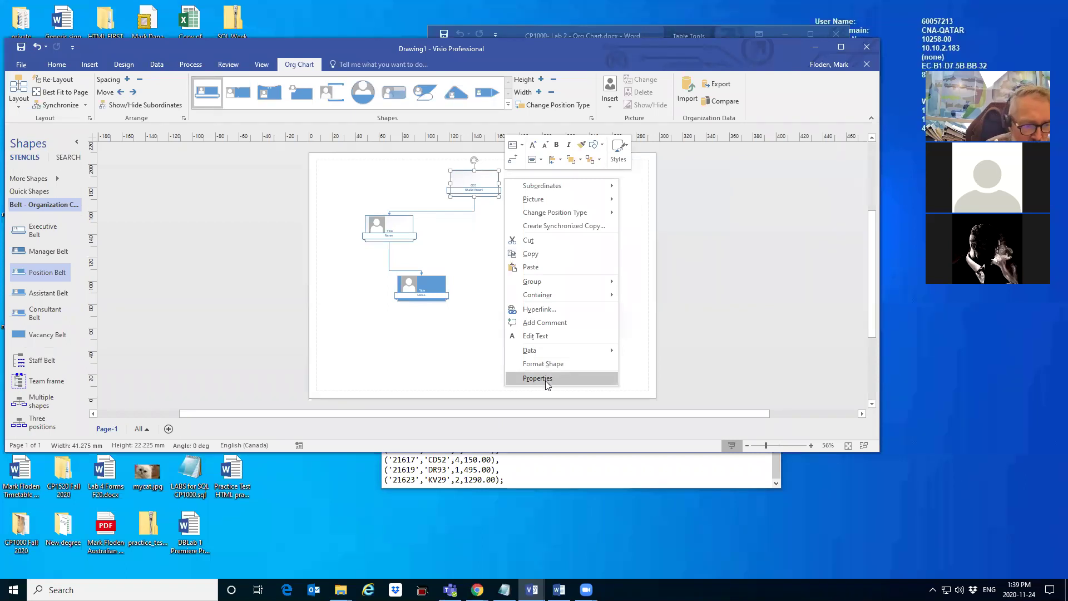
Surround the manager and position shapes with a Team frame, nudged slightly left
left_click(463, 342)
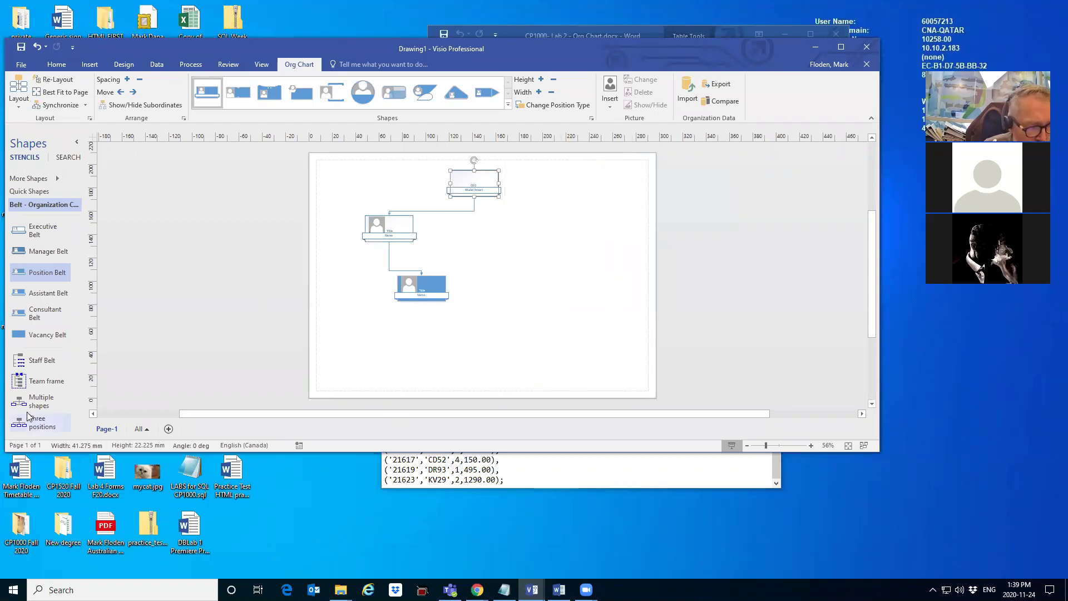
left_click_drag(18, 382, 399, 287)
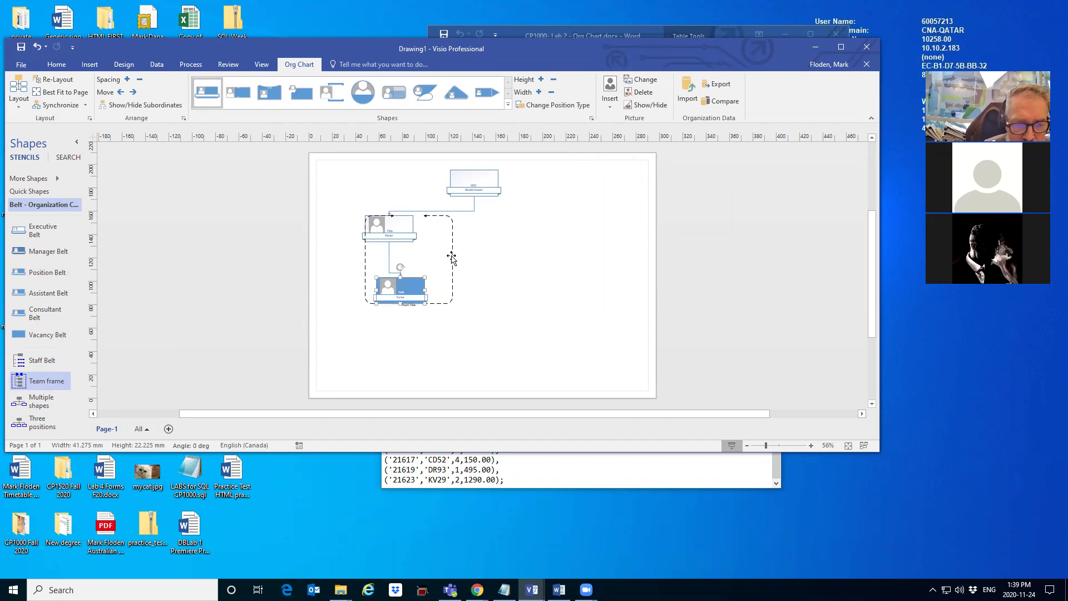
left_click_drag(448, 257, 440, 258)
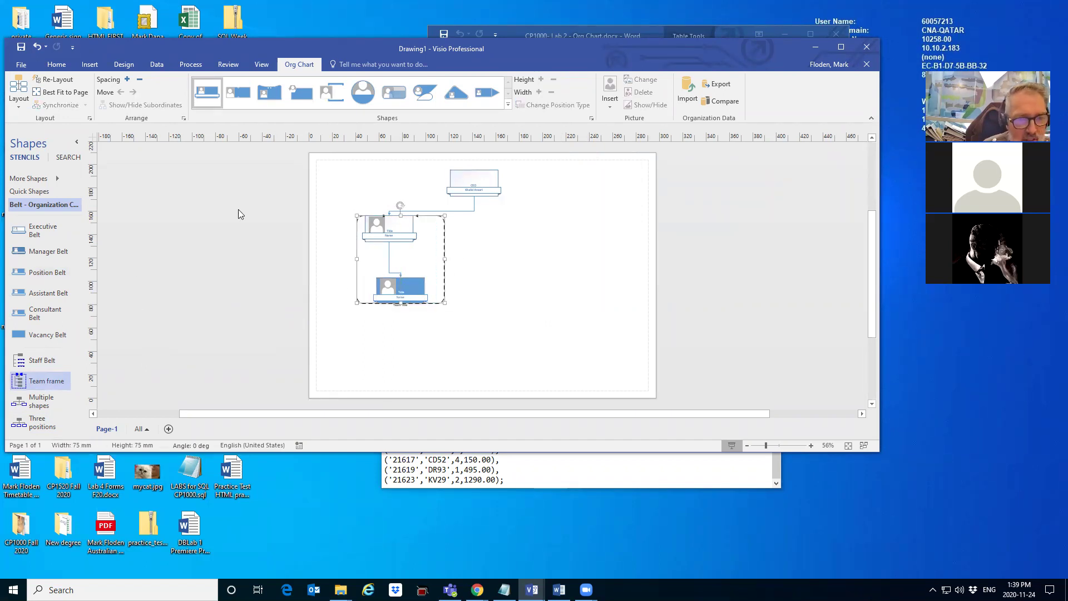
left_click(18, 102)
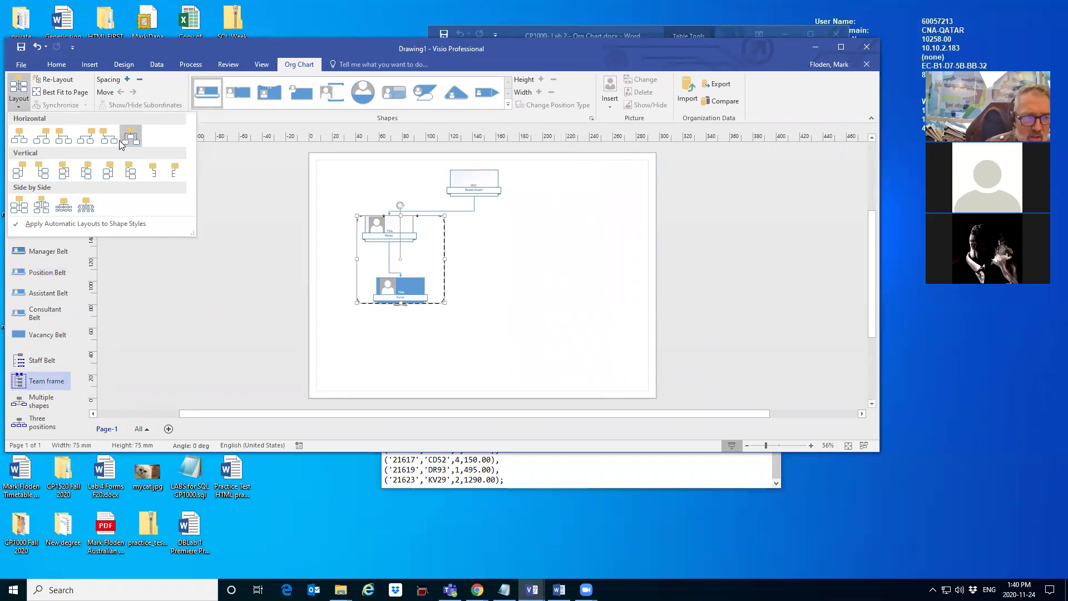
left_click(82, 173)
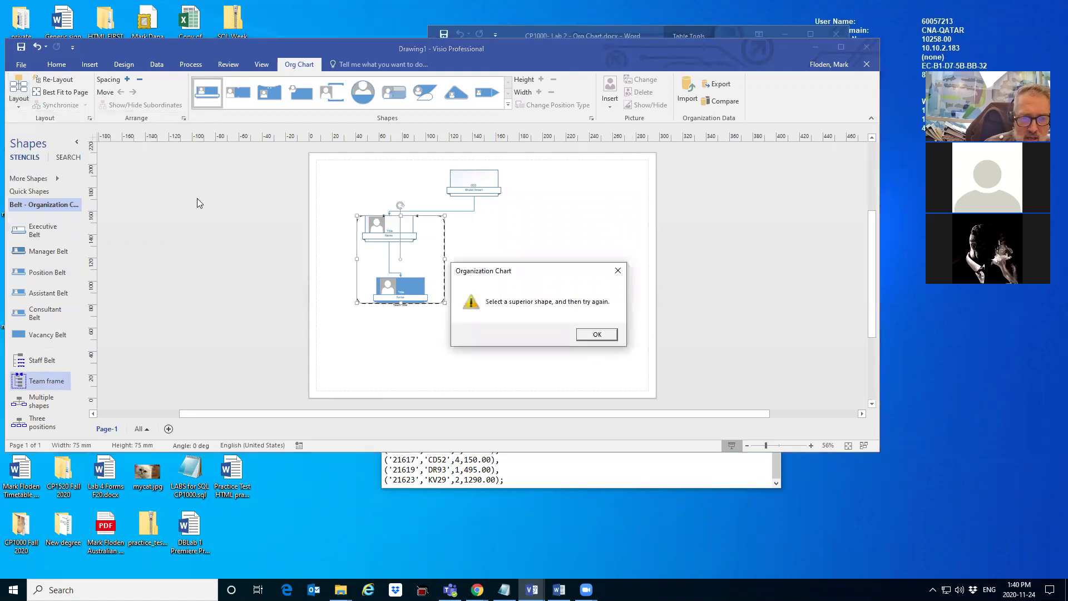
left_click(593, 334)
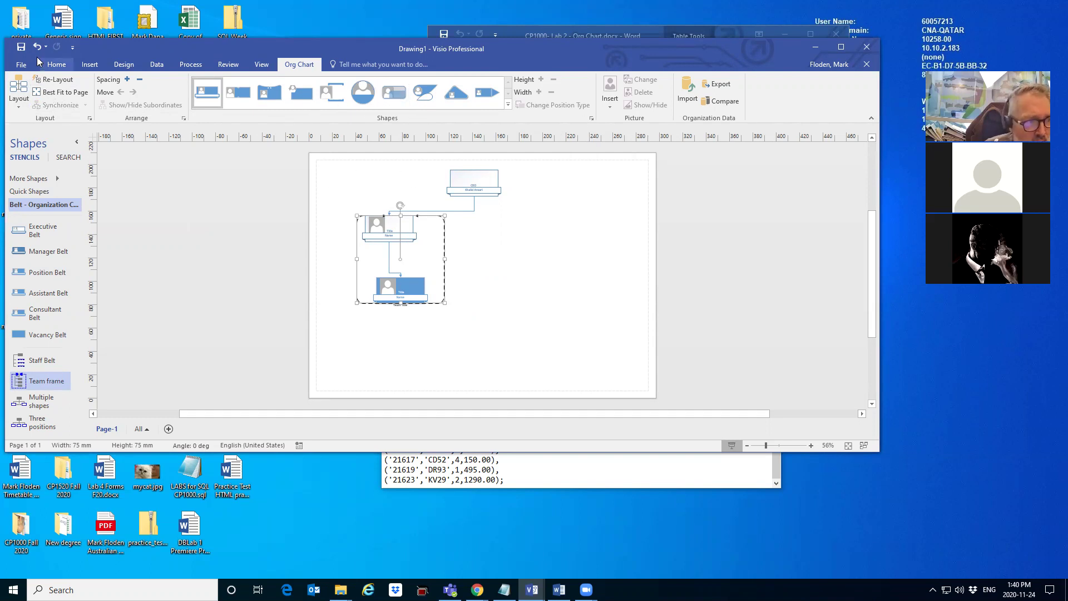
Re-lay out all shapes as a top-down Hierarchy, then drag the Team frame over the CEO and subordinates
left_click(48, 65)
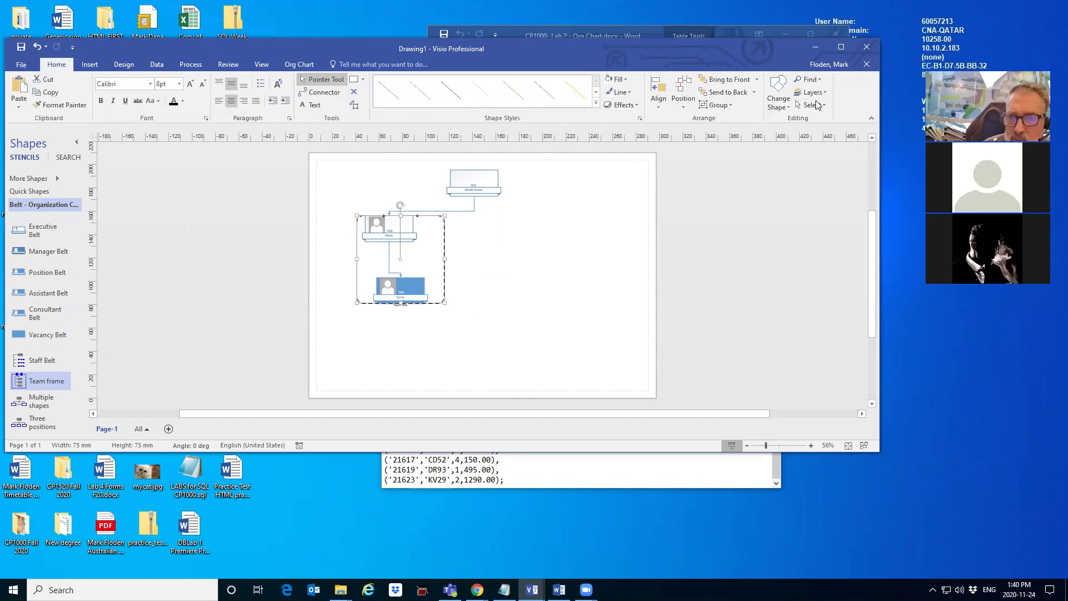
left_click(813, 106)
left_click(823, 119)
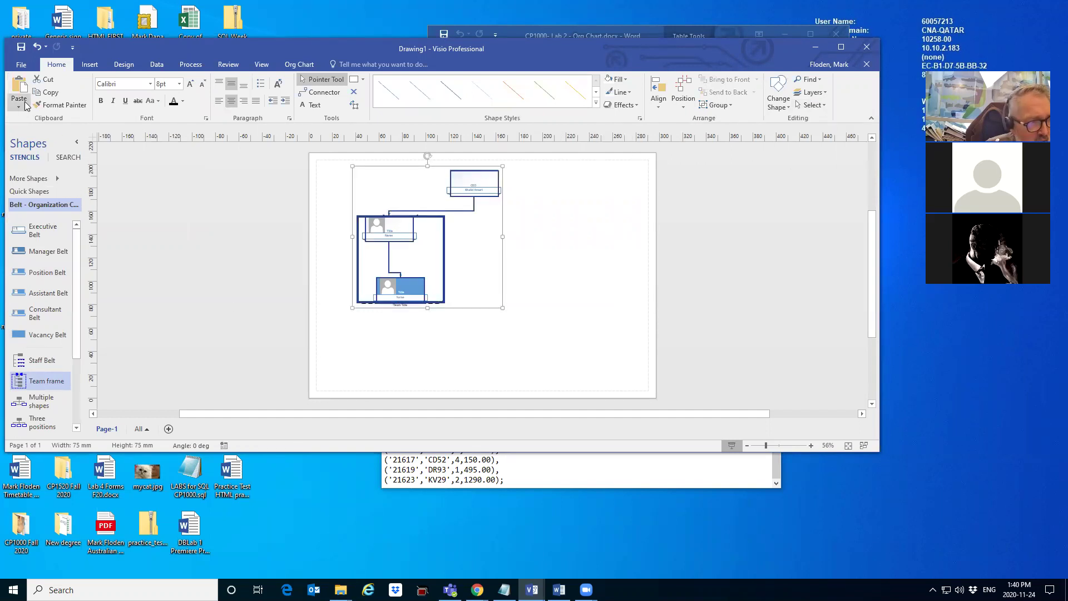
left_click(90, 64)
left_click(123, 65)
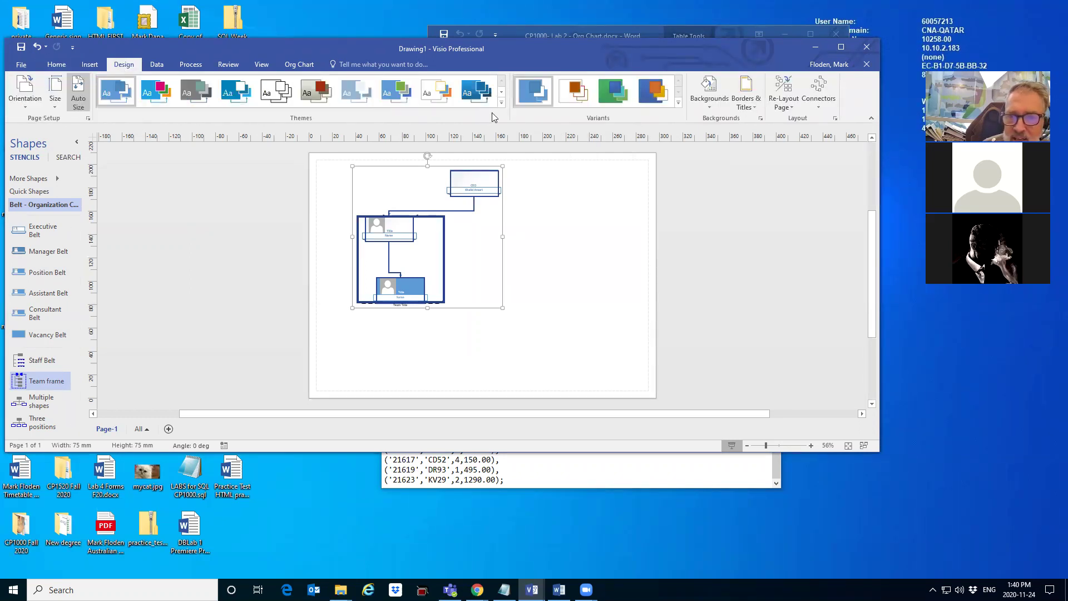
left_click(785, 103)
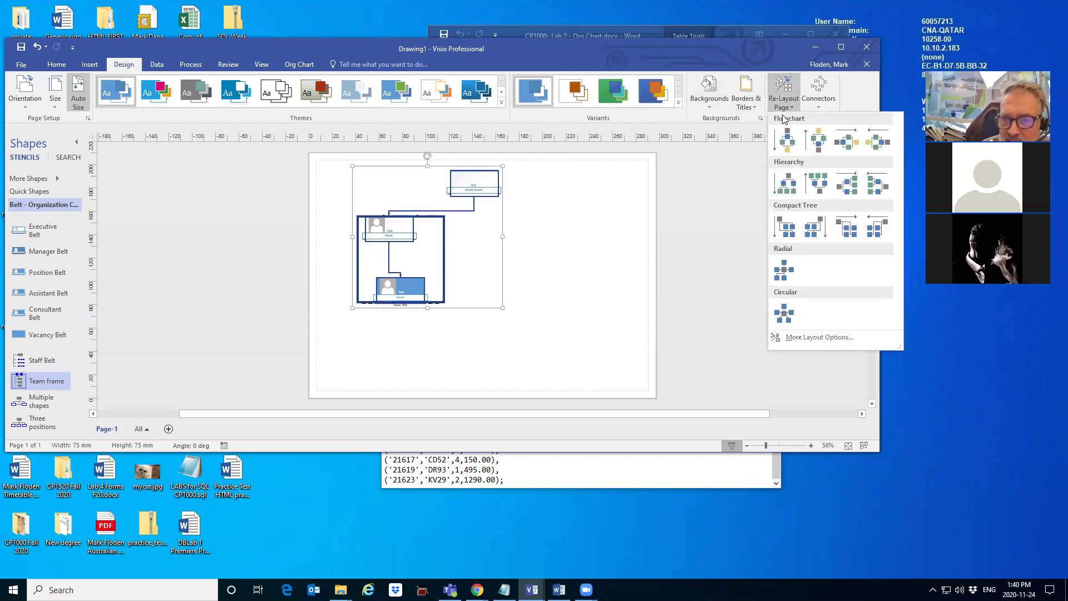
left_click(788, 189)
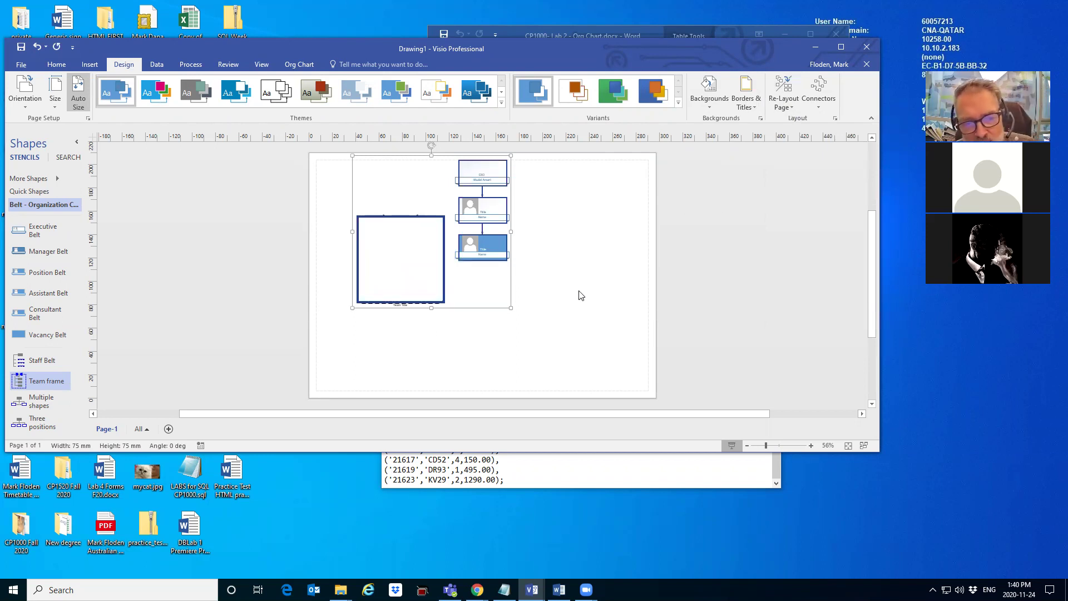
left_click(394, 283)
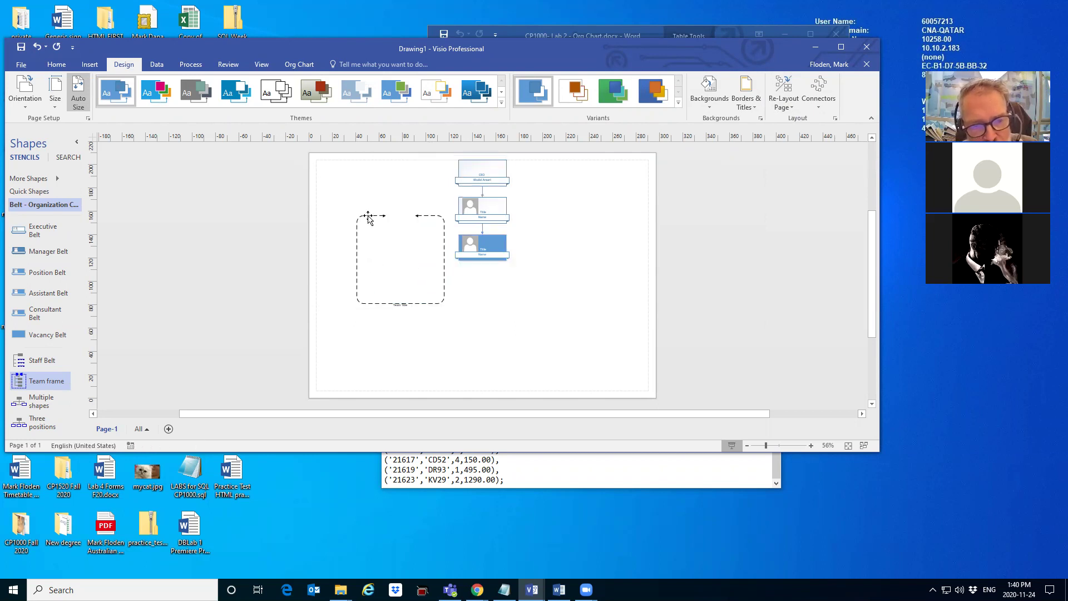
left_click_drag(371, 216, 452, 171)
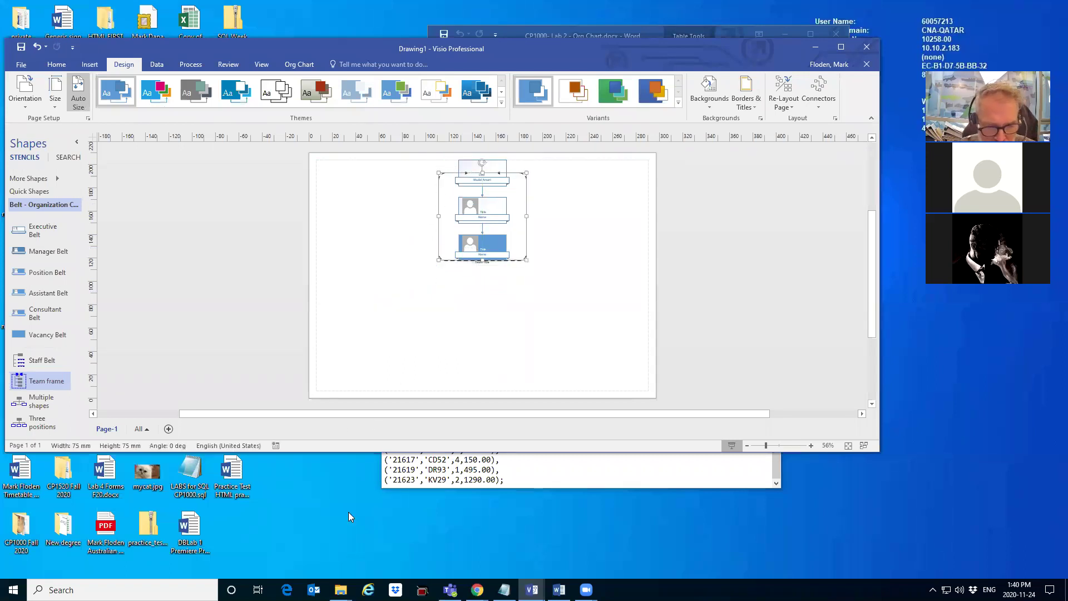